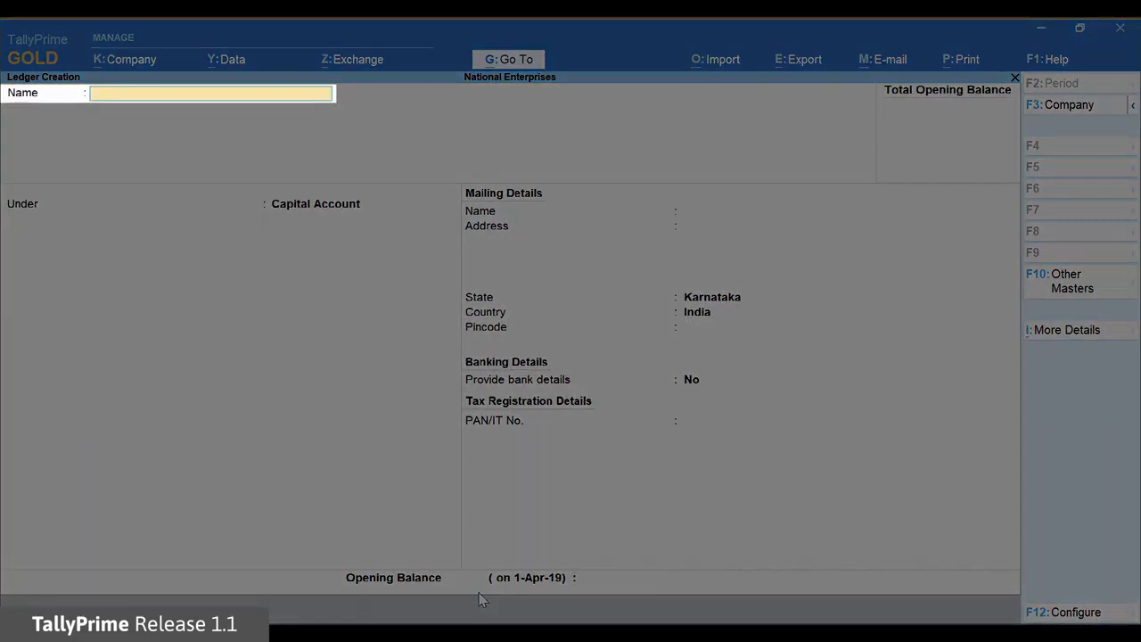
Name the new ledger Bank of Baroda and place it under the Bank Accounts group
{"action": "type", "text": "Bank of Baroda"}
{"action": "key", "text": "Return"}
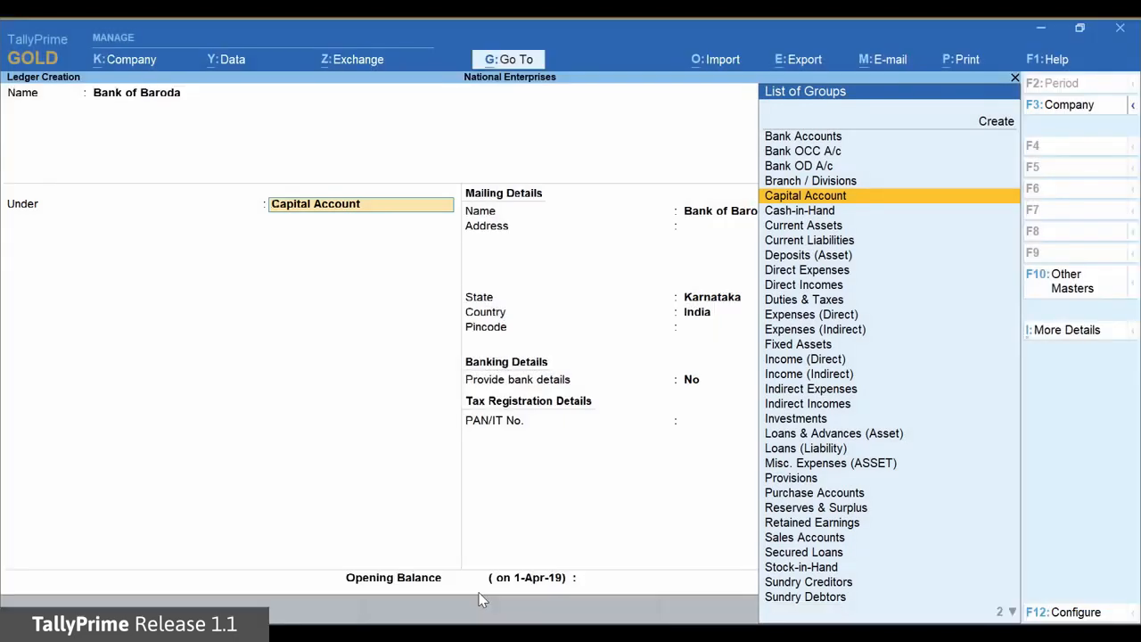
{"action": "key", "text": "Up"}
{"action": "key", "text": "Up"}
{"action": "key", "text": "Up"}
{"action": "key", "text": "Up"}
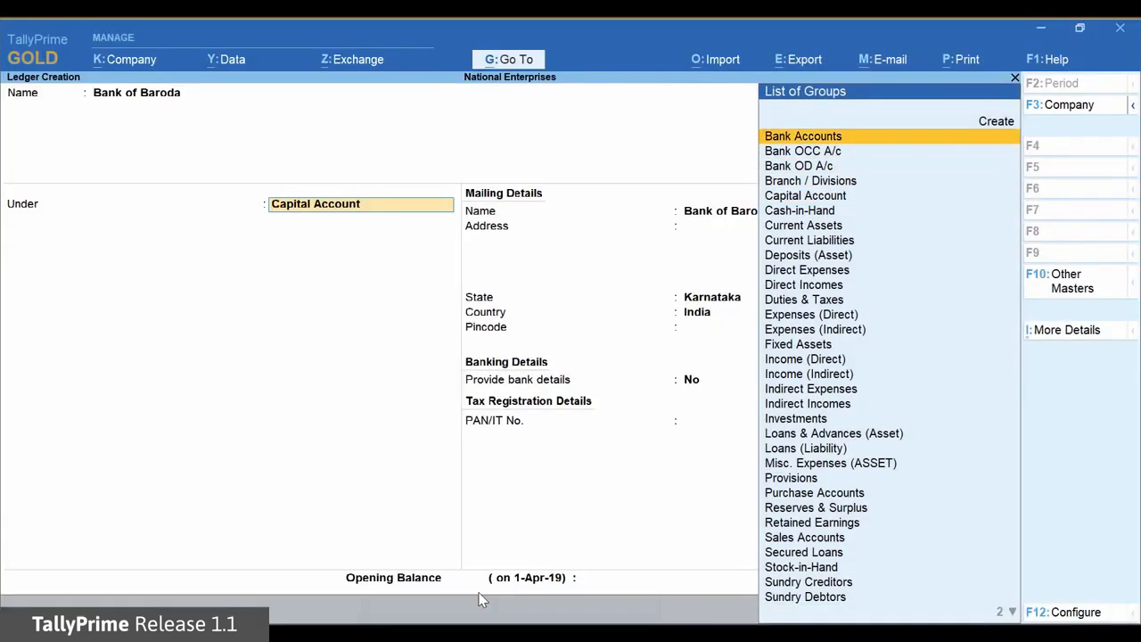
{"action": "key", "text": "Return"}
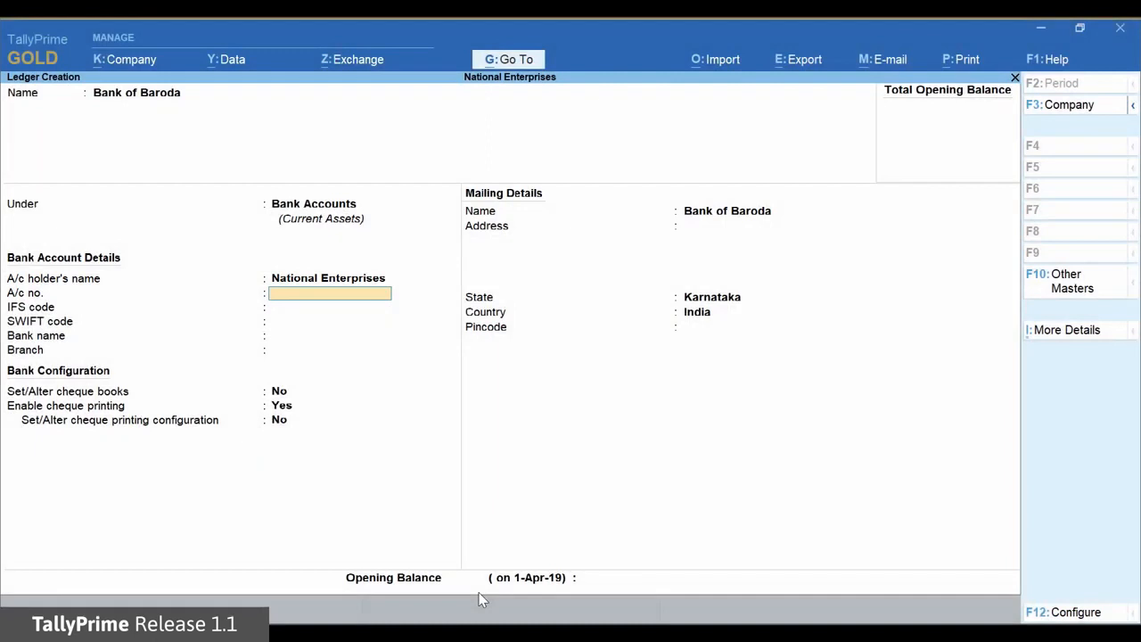
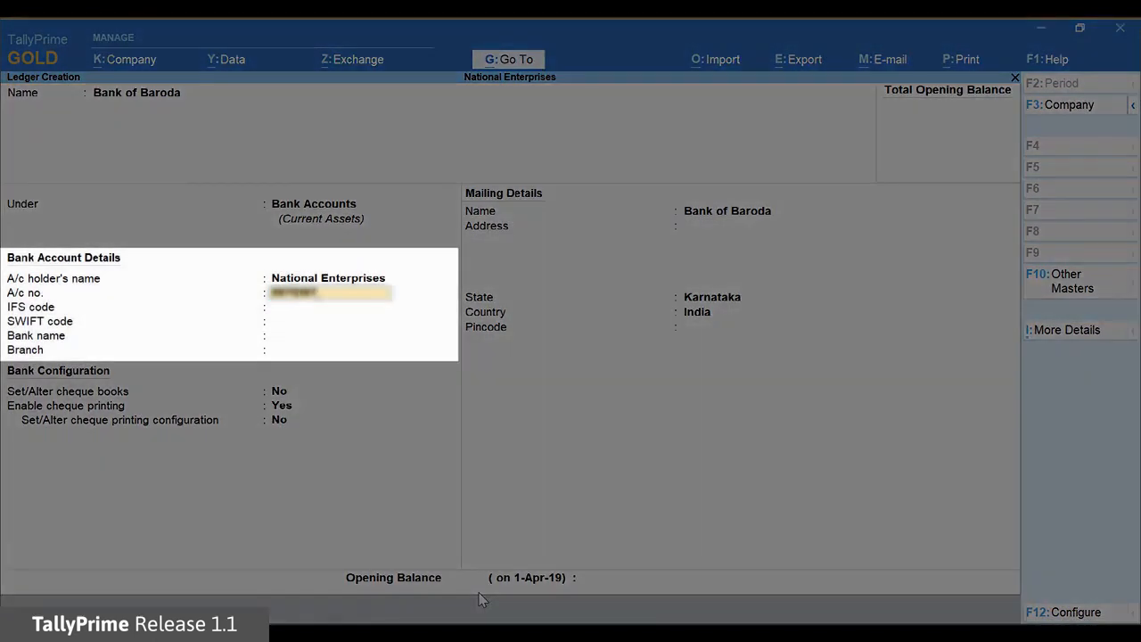
Enter the bank account number and the IFS code BARB0JAYANA, leaving the SWIFT code blank
{"action": "key", "text": "Return"}
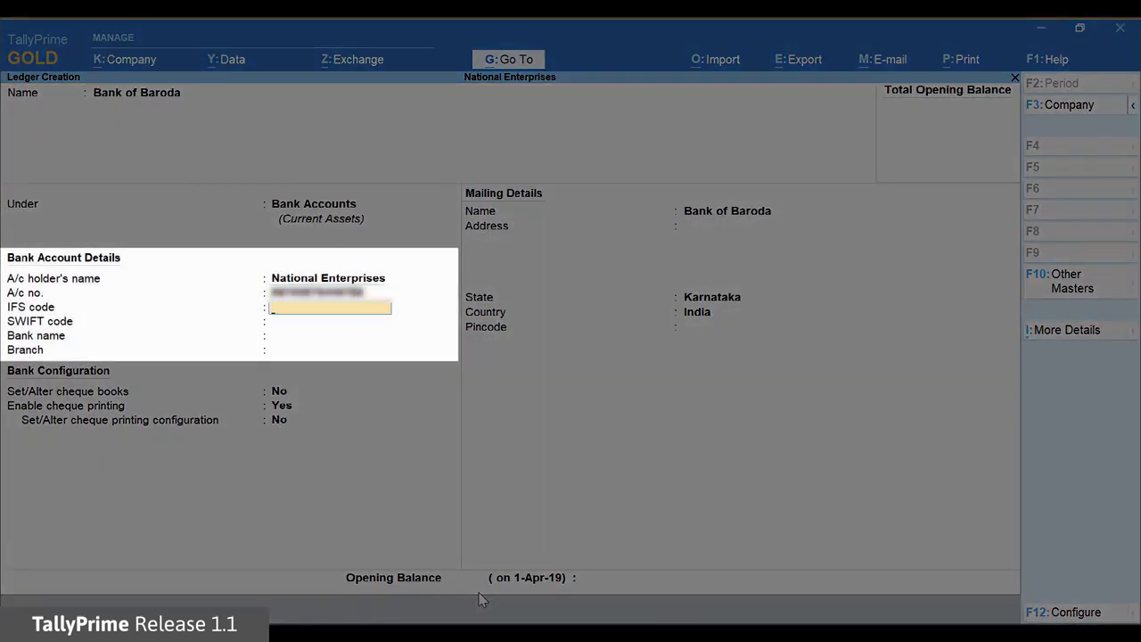
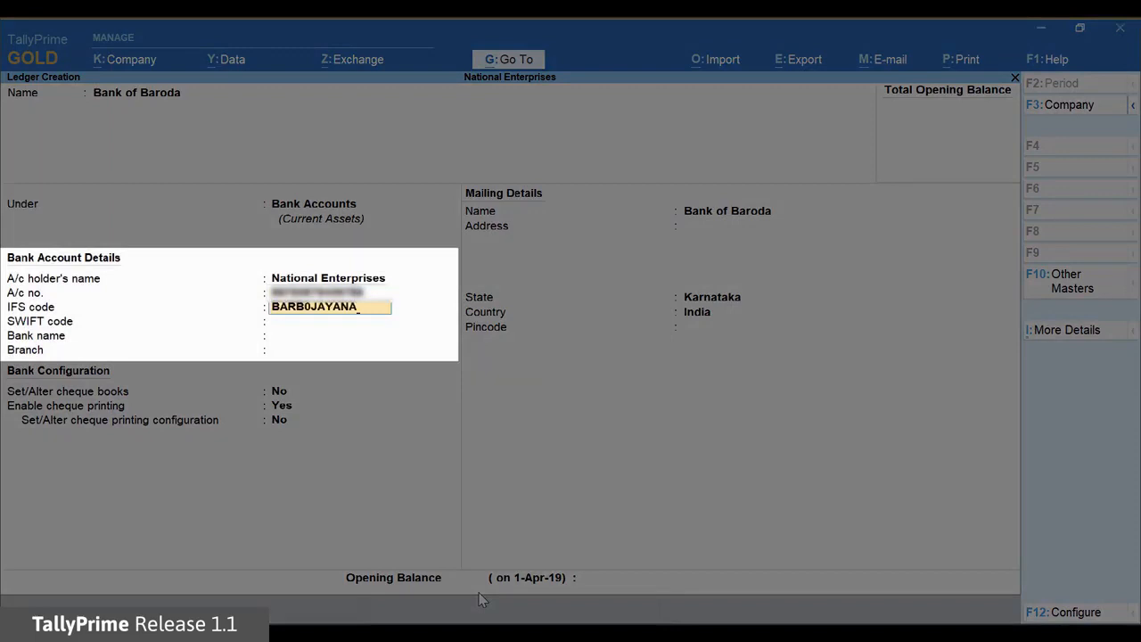
{"action": "key", "text": "Return"}
{"action": "key", "text": "Return"}
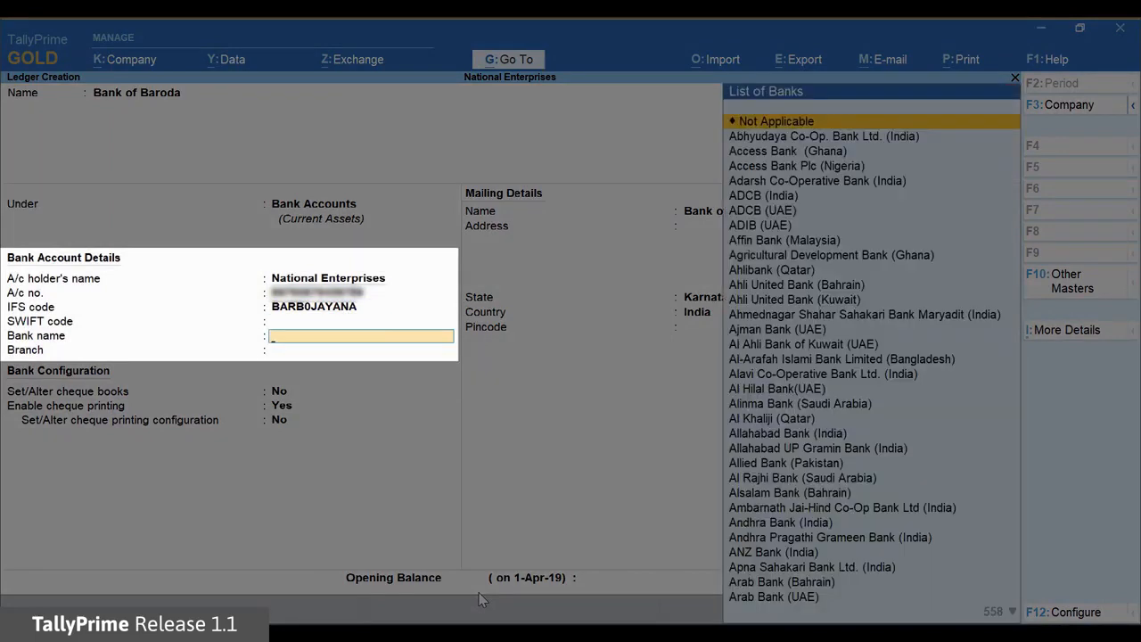
Set the ledger's bank name to Bank of Baroda (India) from the list of banks
{"action": "type", "text": "BANK"}
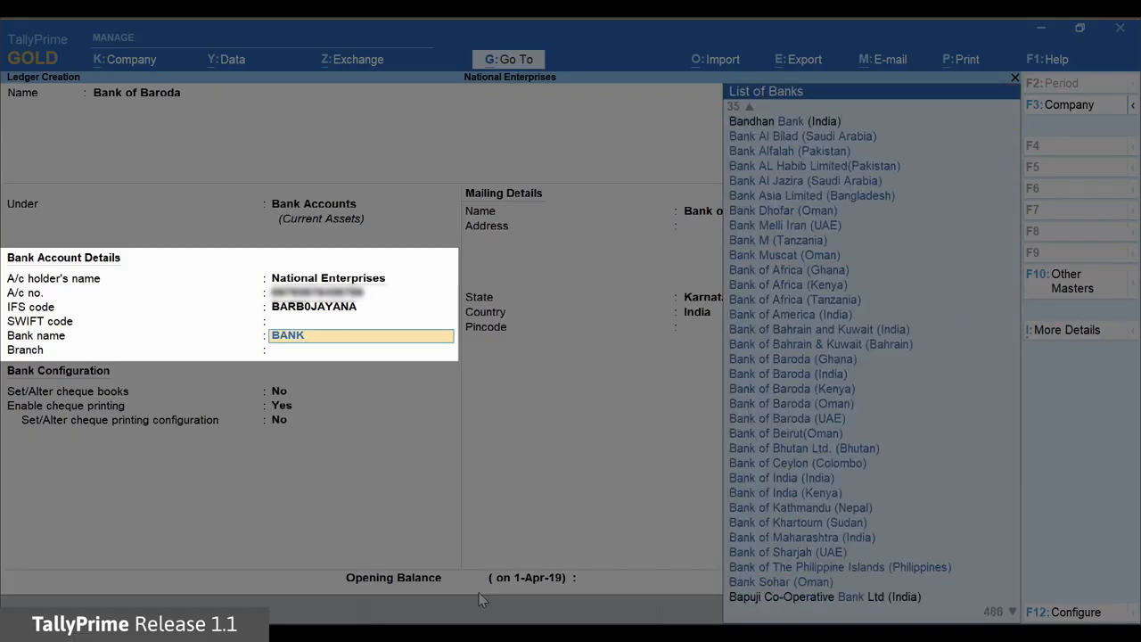
{"action": "type", "text": " OF"}
{"action": "key", "text": "Down"}
{"action": "key", "text": "Down"}
{"action": "key", "text": "Down"}
{"action": "key", "text": "Down"}
{"action": "key", "text": "Down"}
{"action": "key", "text": "Down"}
{"action": "key", "text": "Down"}
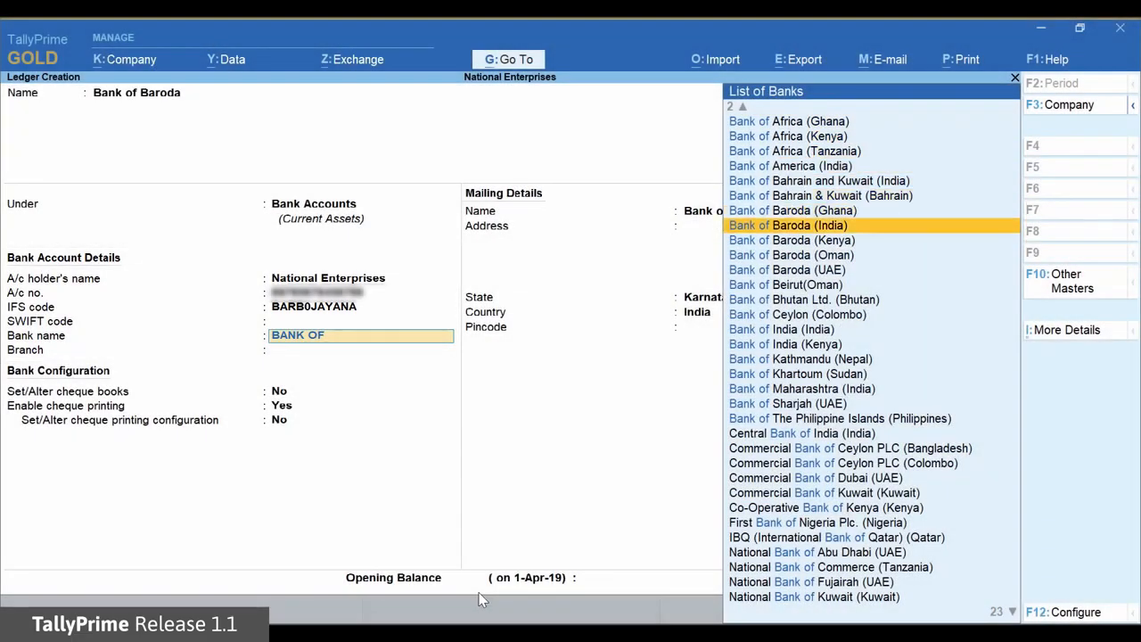
{"action": "key", "text": "Return"}
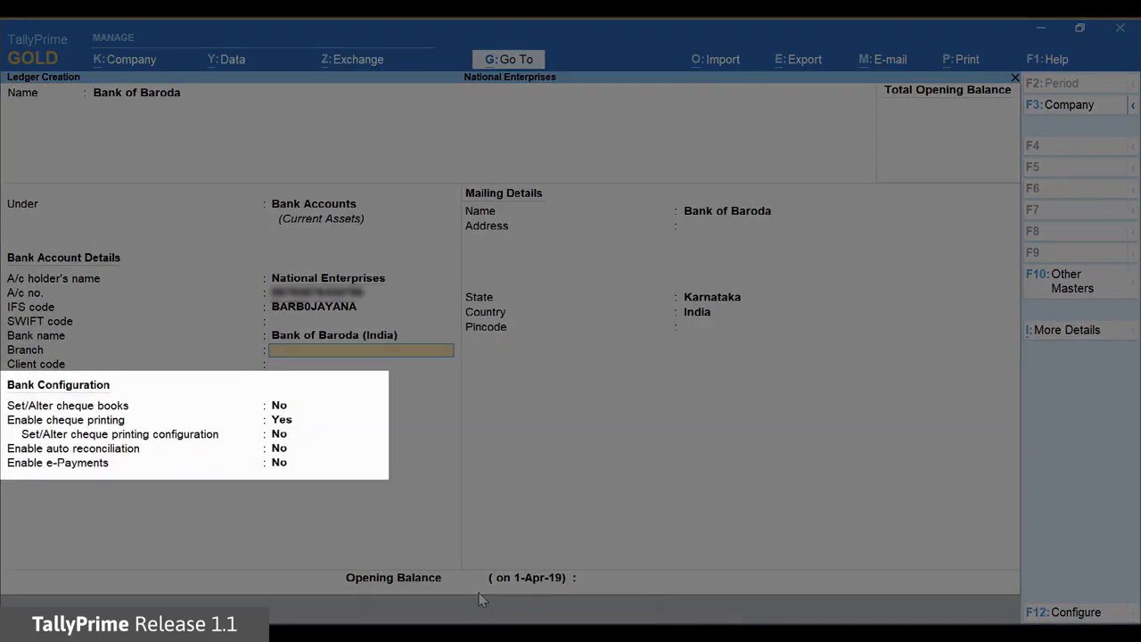
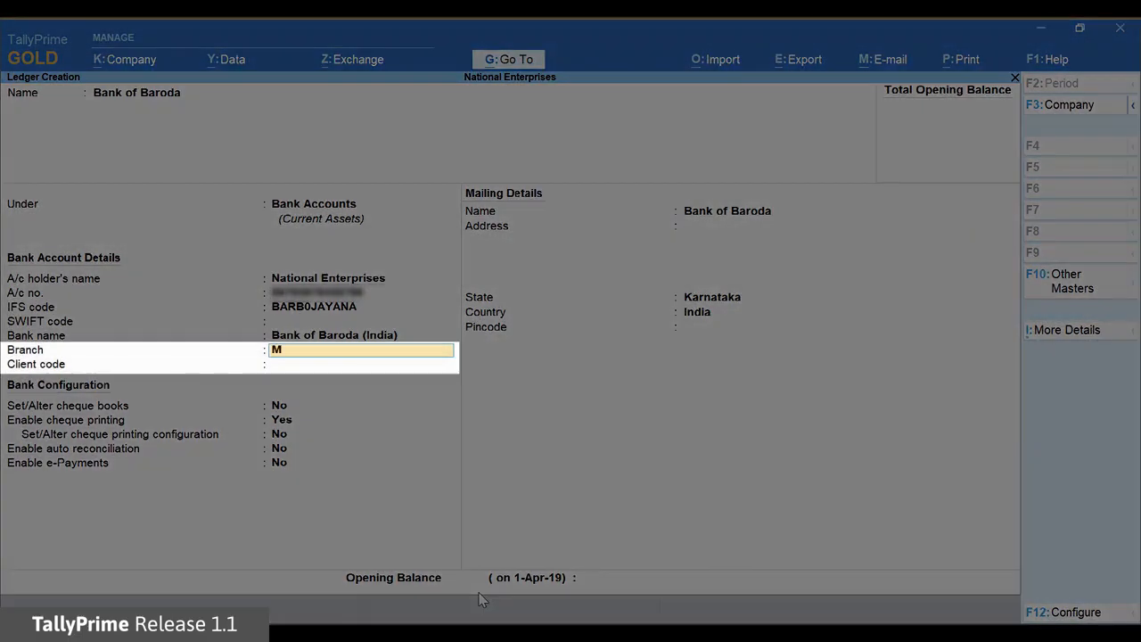
Enter M G ROAD as the bank branch and fill in the client code
{"action": "key", "text": "Return"}
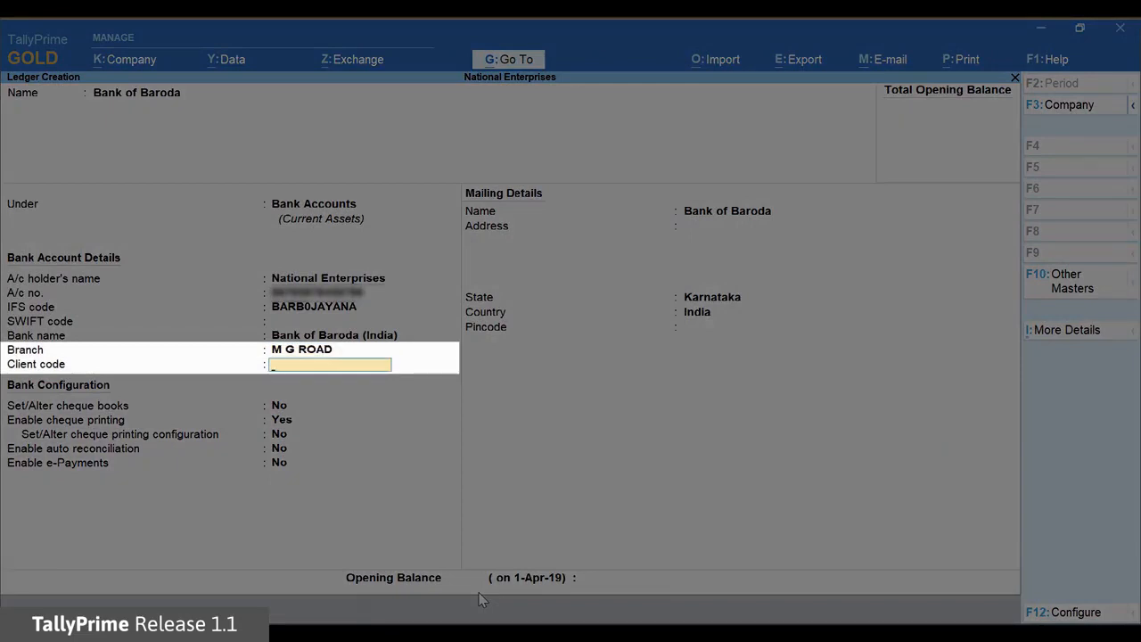
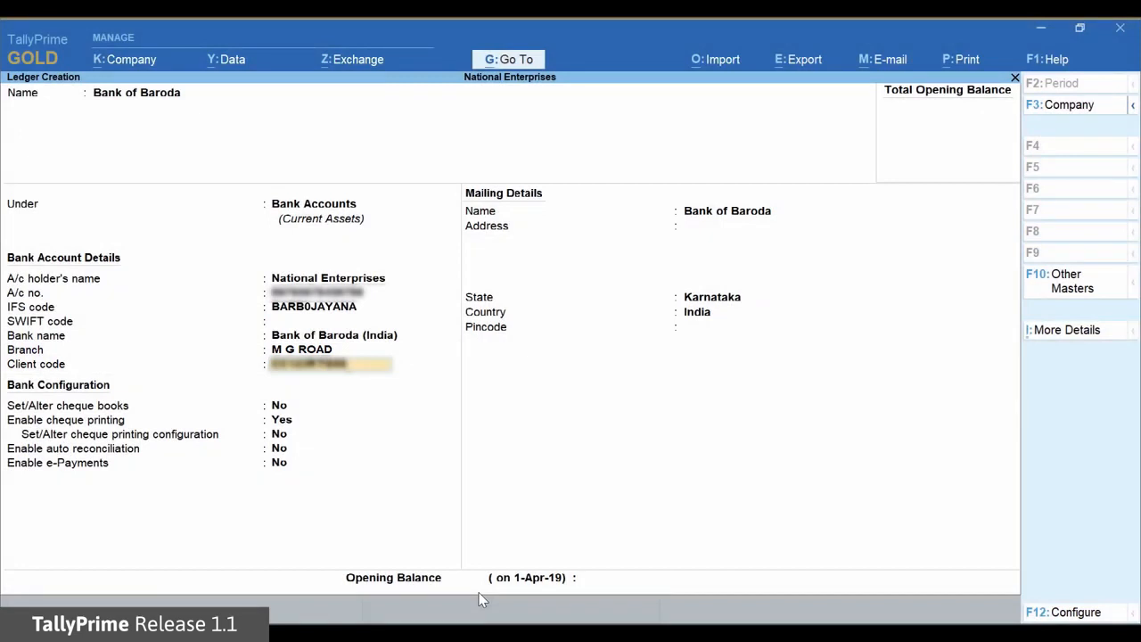
{"action": "key", "text": "Return"}
{"action": "key", "text": "Return"}
Enable e-Payments for the bank ledger, keeping the default cheque and auto reconciliation settings, and dismiss the bank contact details prompt
{"action": "key", "text": "Return"}
{"action": "key", "text": "Return"}
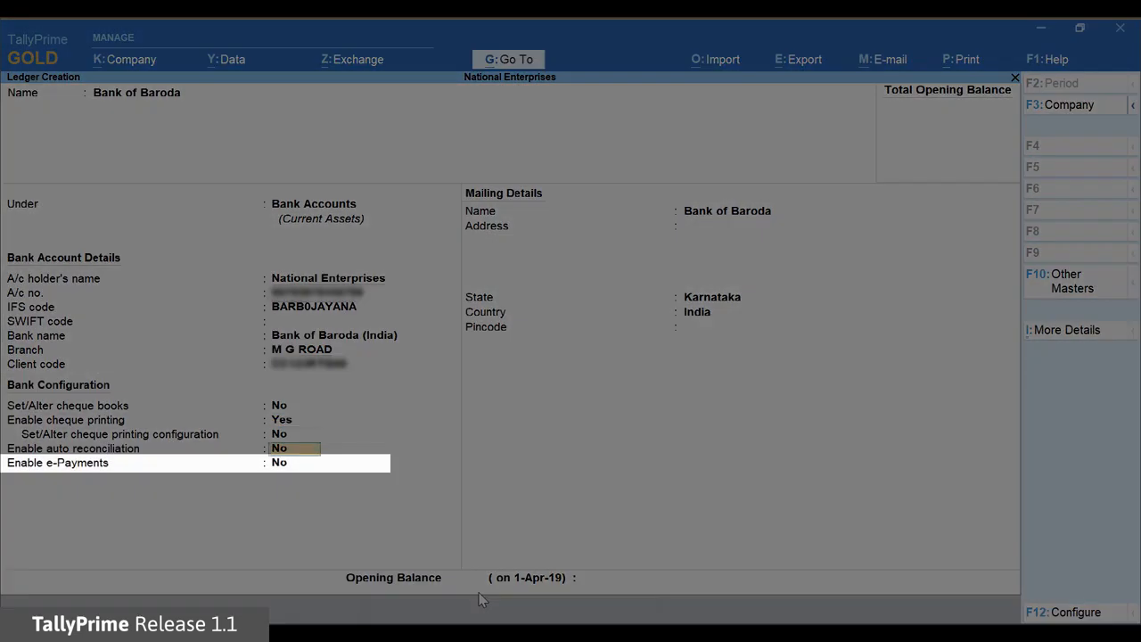
{"action": "key", "text": "Return"}
{"action": "type", "text": "Y"}
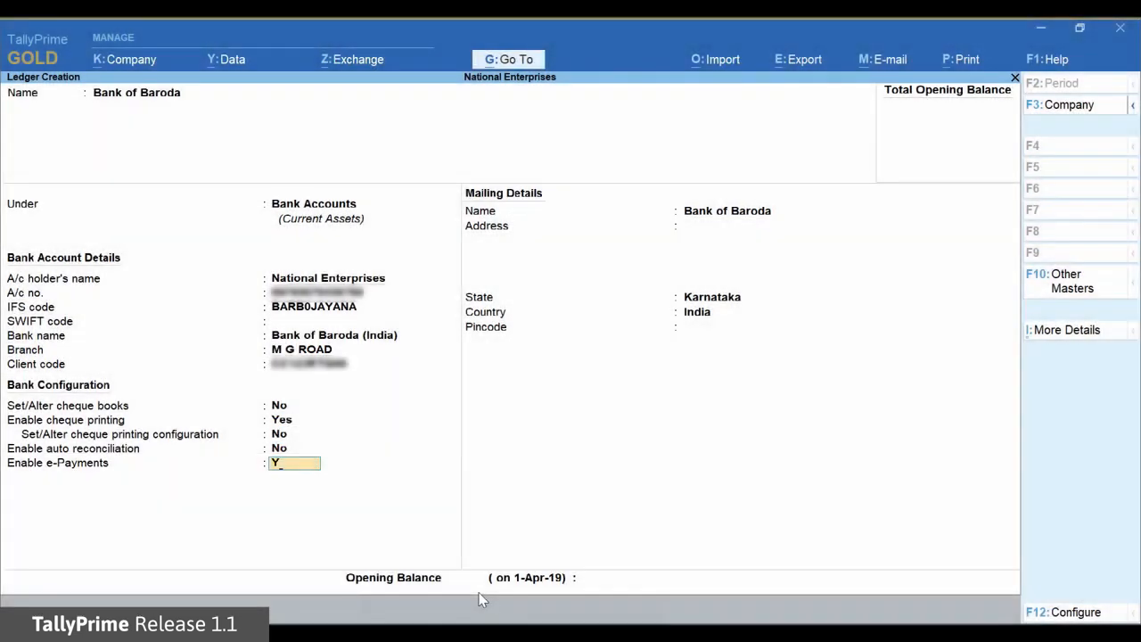
{"action": "key", "text": "Return"}
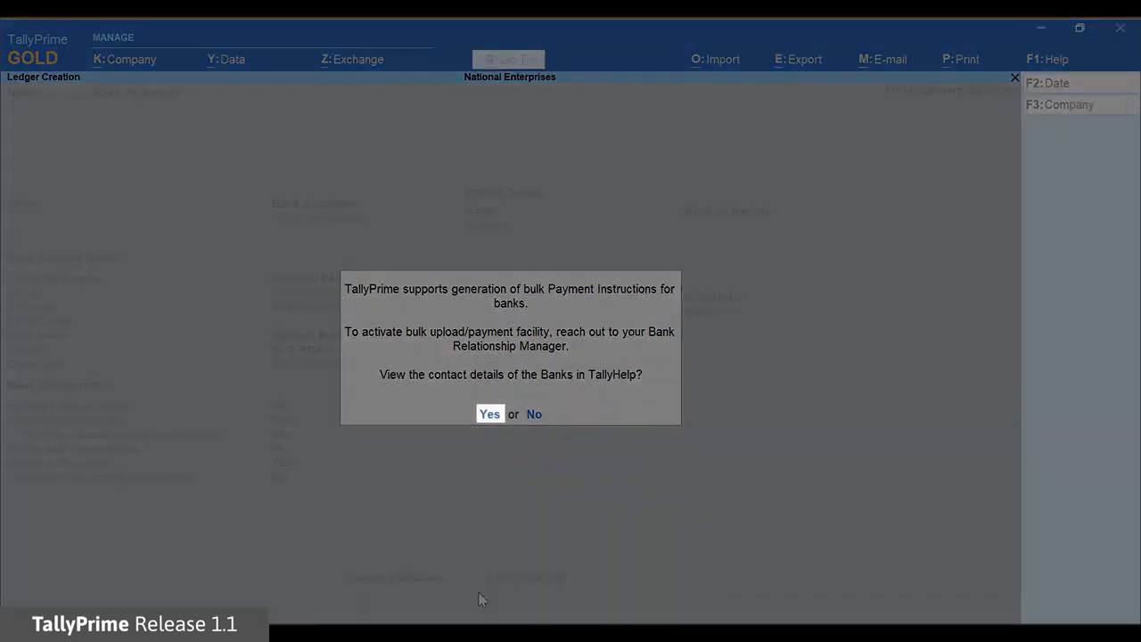
{"action": "key", "text": "Return"}
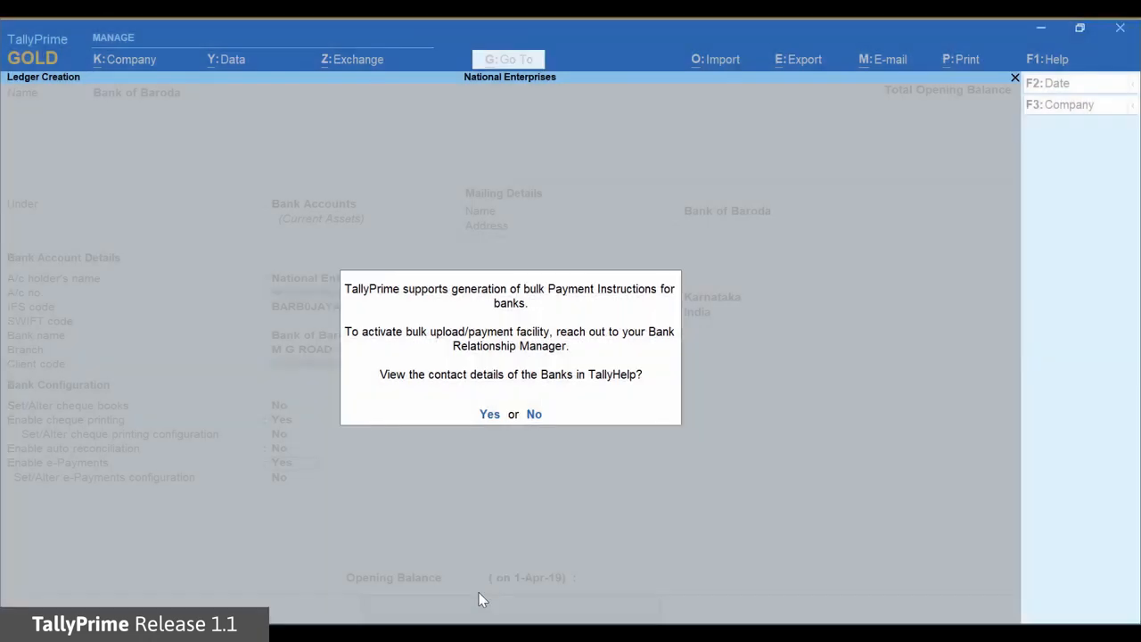
{"action": "key", "text": "Return"}
Turn on Set/Alter e-Payments configuration and, based on Payment Type, set the product code for all payments to CC123RTGS
{"action": "type", "text": "YES"}
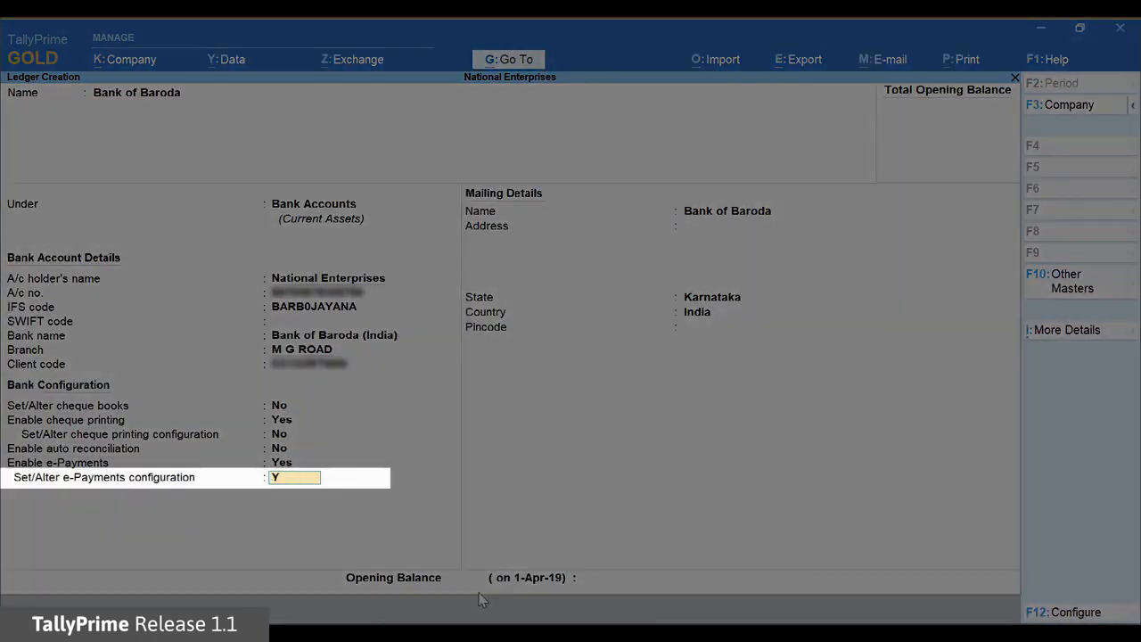
{"action": "key", "text": "Return"}
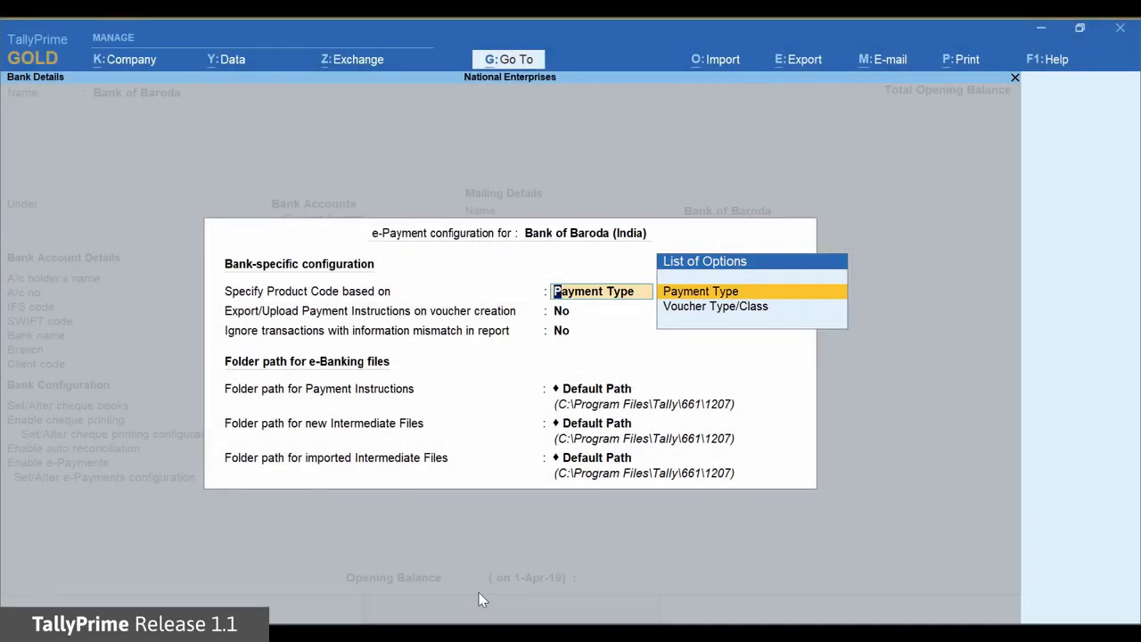
{"action": "key", "text": "Return"}
{"action": "type", "text": "CC123"}
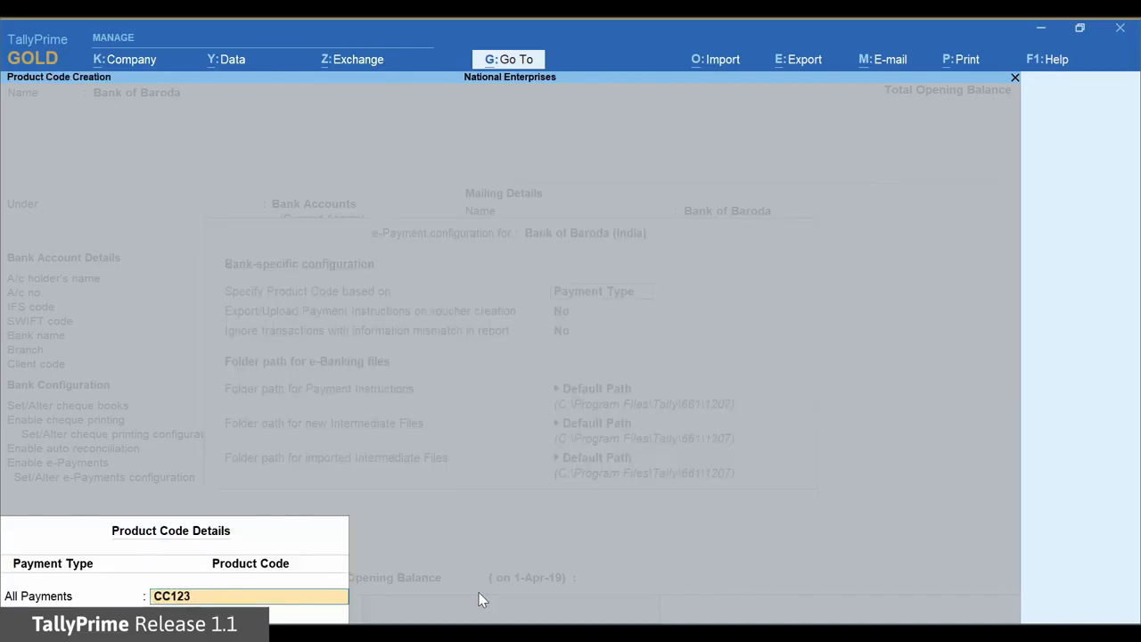
{"action": "type", "text": "RTG"}
{"action": "type", "text": "S"}
{"action": "key", "text": "Return"}
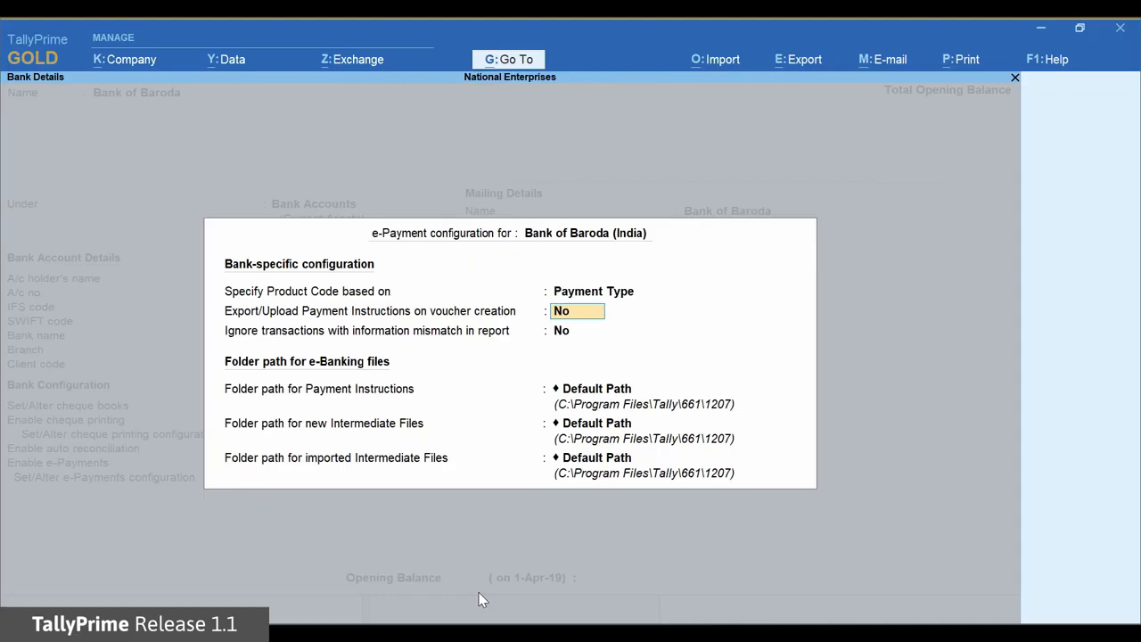
Keep payment export on voucher creation and mismatch ignoring at No, and set the Payment Instructions folder path to D:\e-payment-files
{"action": "key", "text": "Return"}
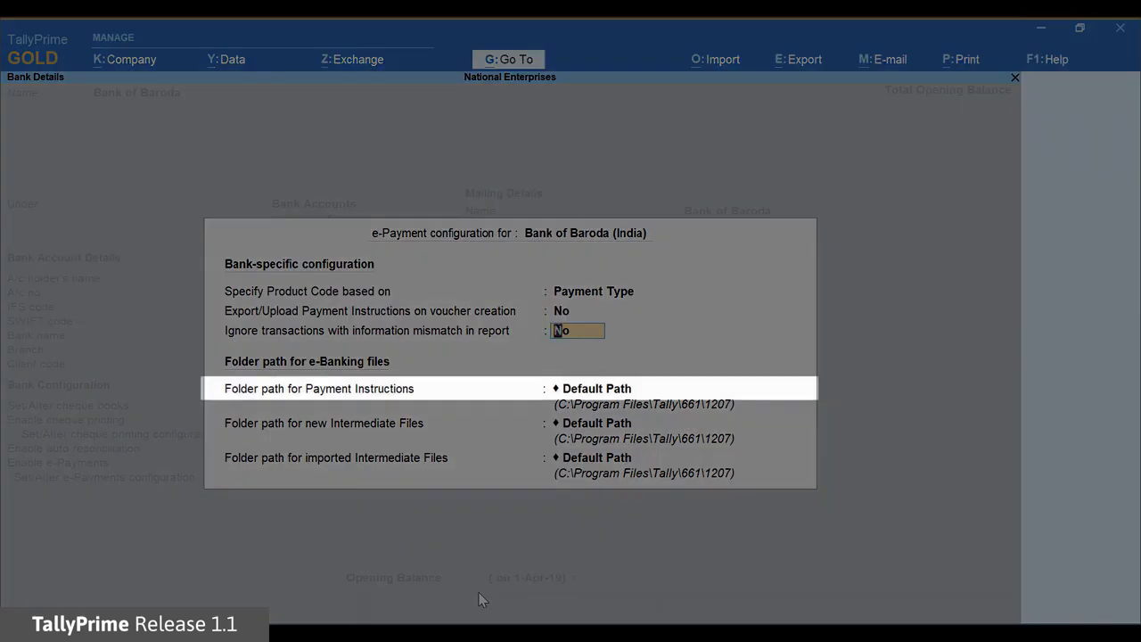
{"action": "key", "text": "Return"}
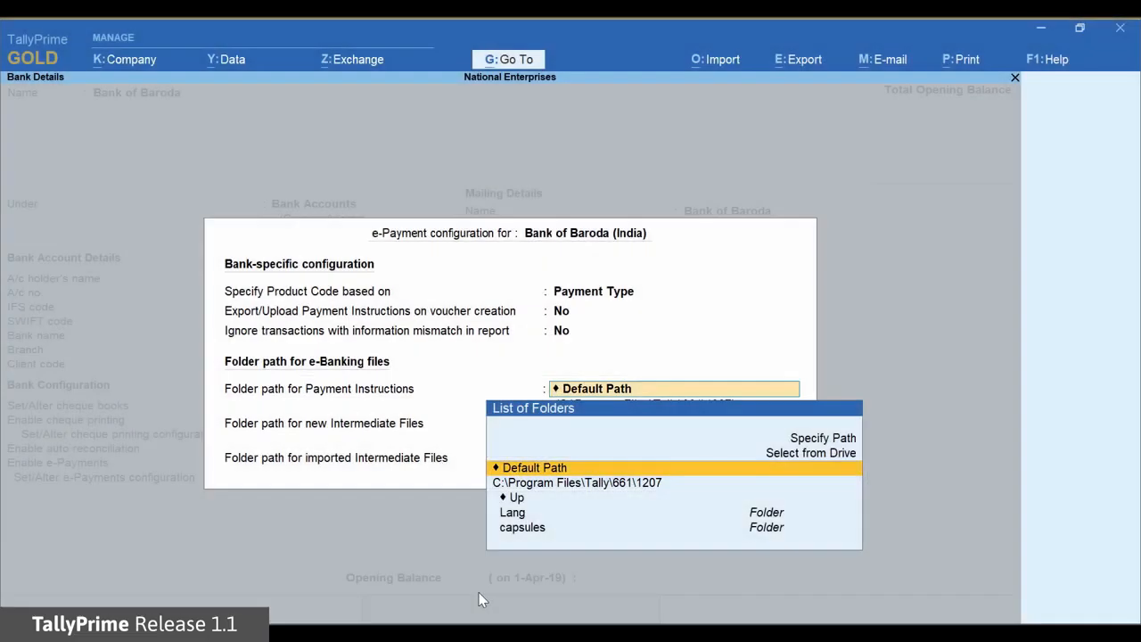
{"action": "key", "text": "Up"}
{"action": "key", "text": "Up"}
{"action": "key", "text": "Return"}
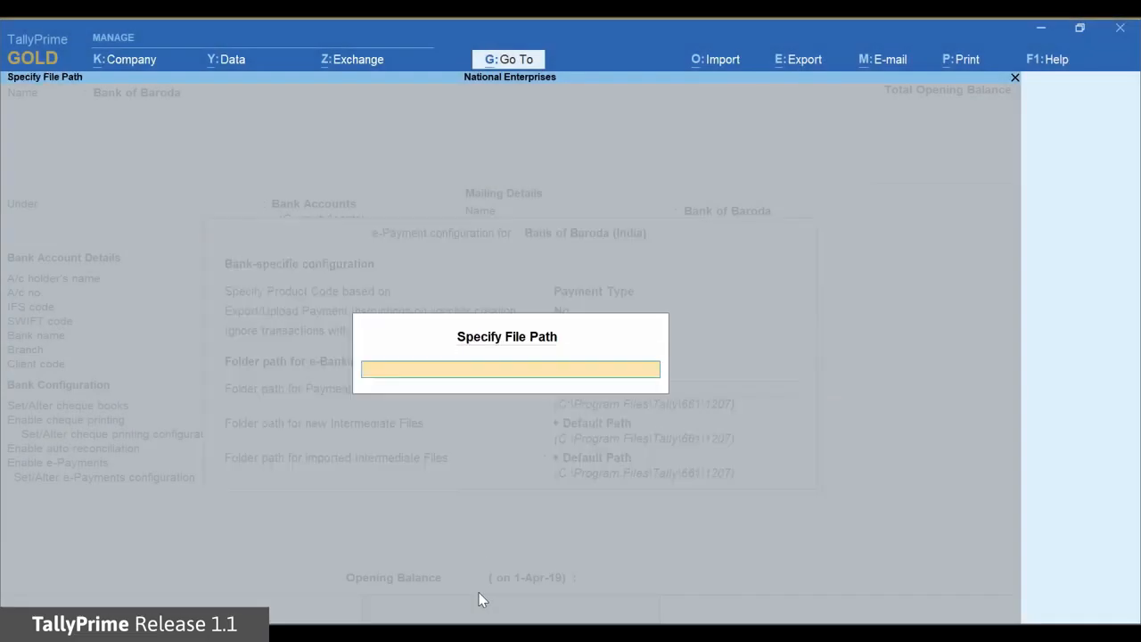
{"action": "type", "text": "D:\\e-payment-files"}
{"action": "key", "text": "Return"}
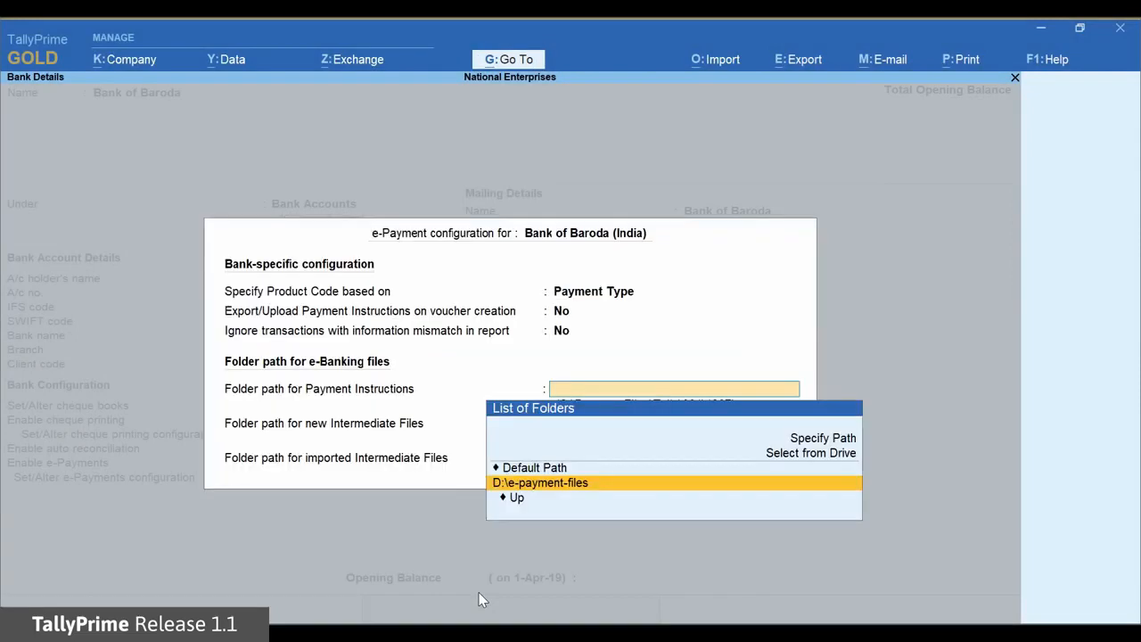
{"action": "key", "text": "Return"}
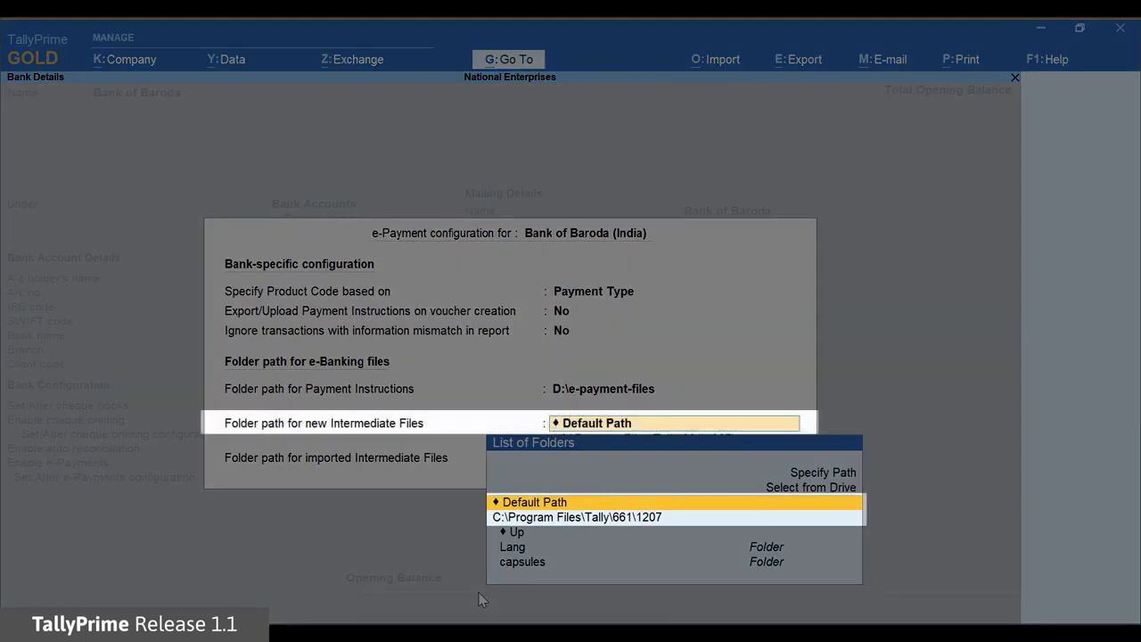
Set the folder path for new Intermediate Files to D:\e-payment-files
{"action": "key", "text": "Up"}
{"action": "key", "text": "Up"}
{"action": "key", "text": "Return"}
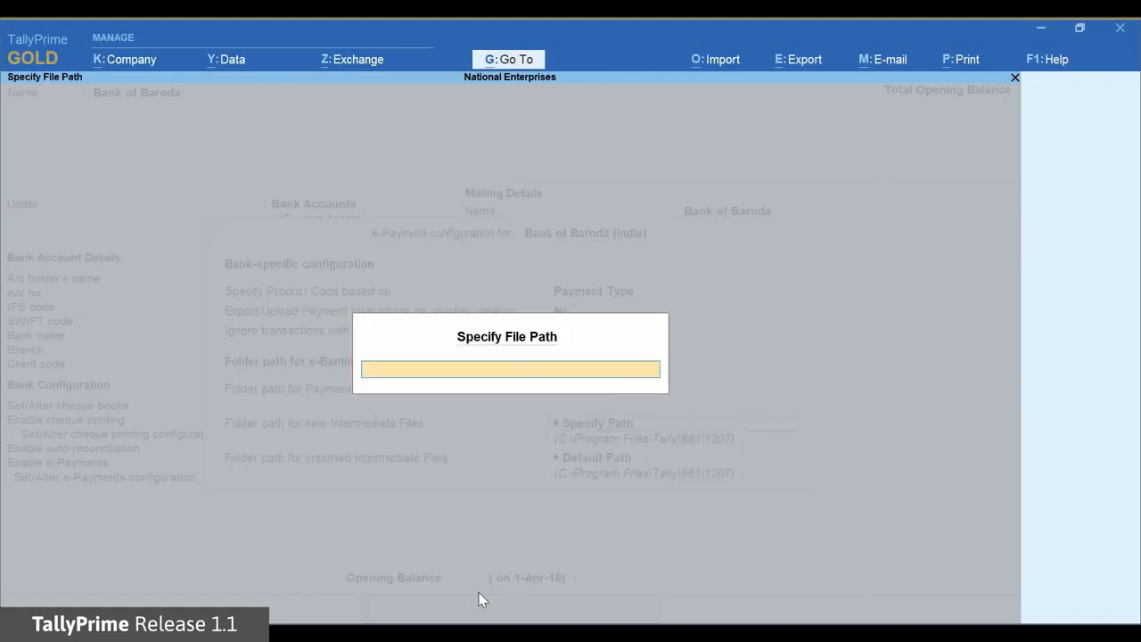
{"action": "type", "text": "D:\\e-payment-files"}
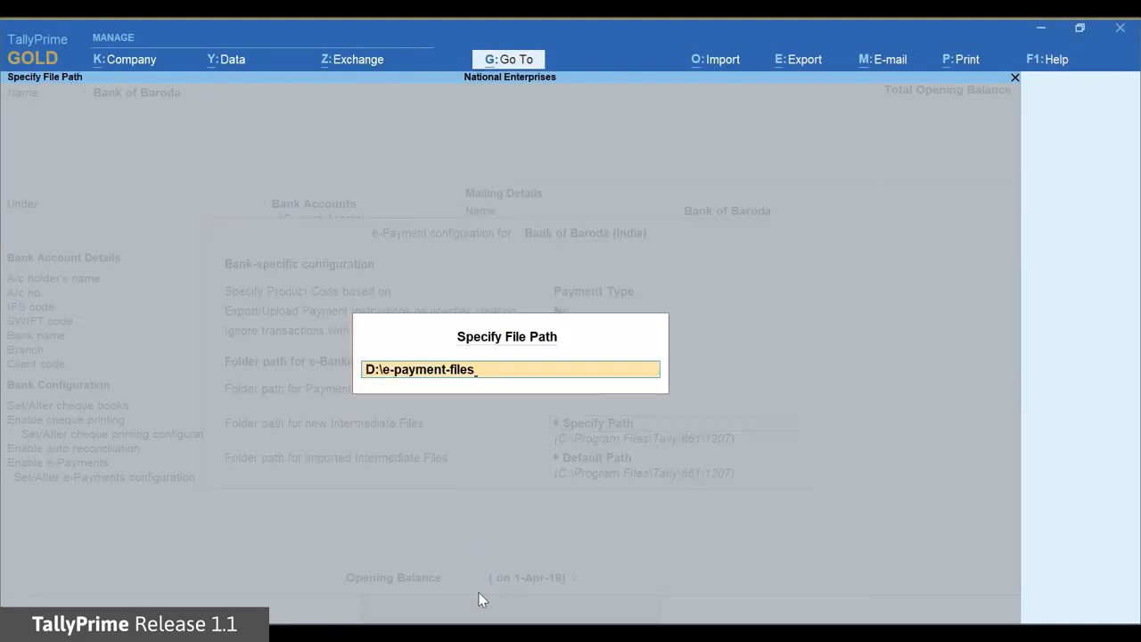
{"action": "key", "text": "Return"}
{"action": "key", "text": "Return"}
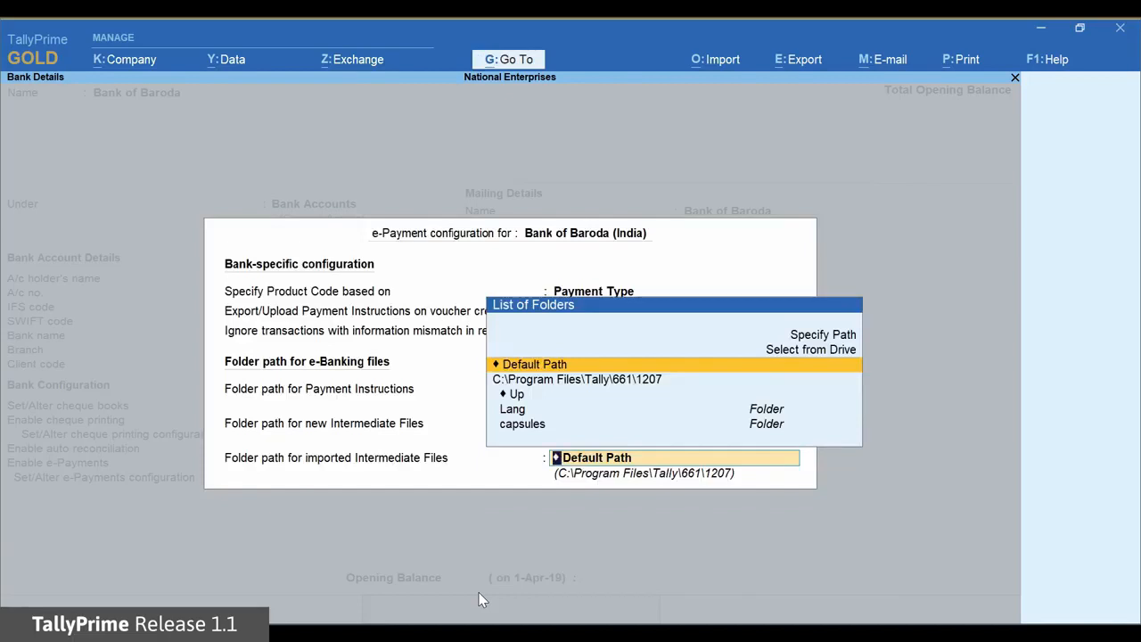
Set the folder path for imported Intermediate Files to D:\e-payment-files and finish the e-payment configuration
{"action": "key", "text": "Up"}
{"action": "key", "text": "Up"}
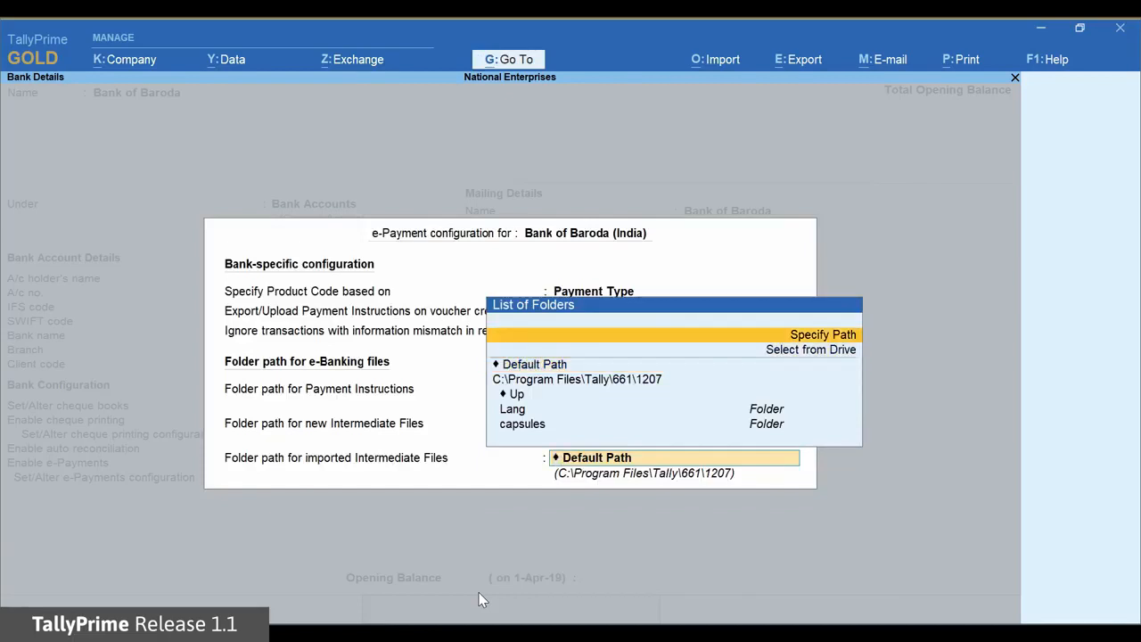
{"action": "key", "text": "Return"}
{"action": "type", "text": "D:\\e-payment-files"}
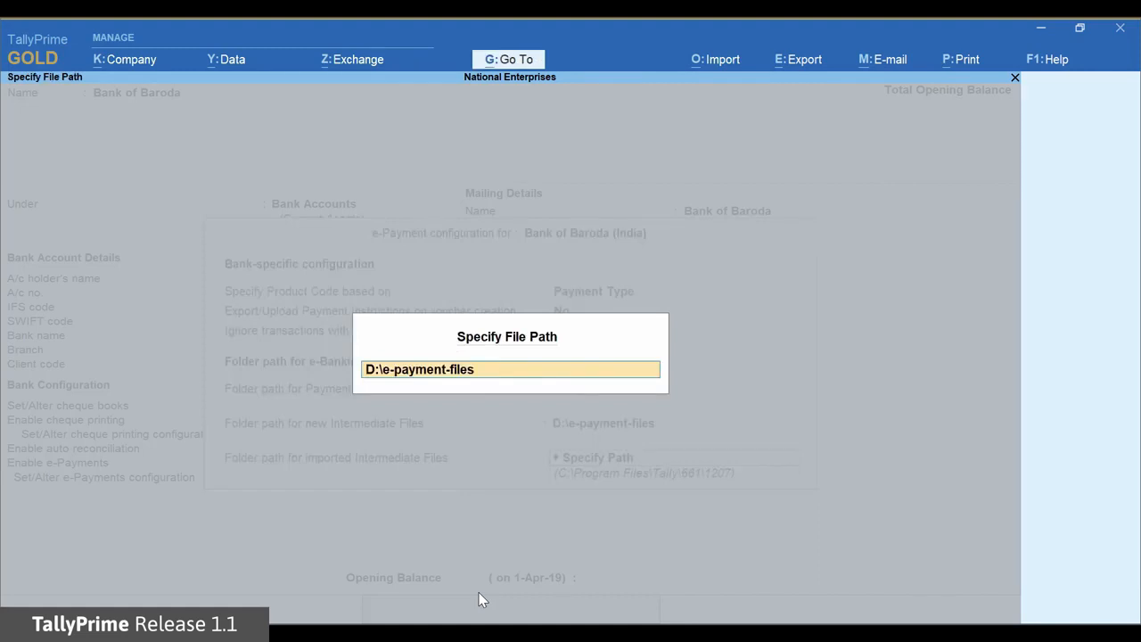
{"action": "key", "text": "Return"}
Keep the default mailing details with state Karnataka, leave the opening balance blank, and save the bank ledger
{"action": "key", "text": "Return"}
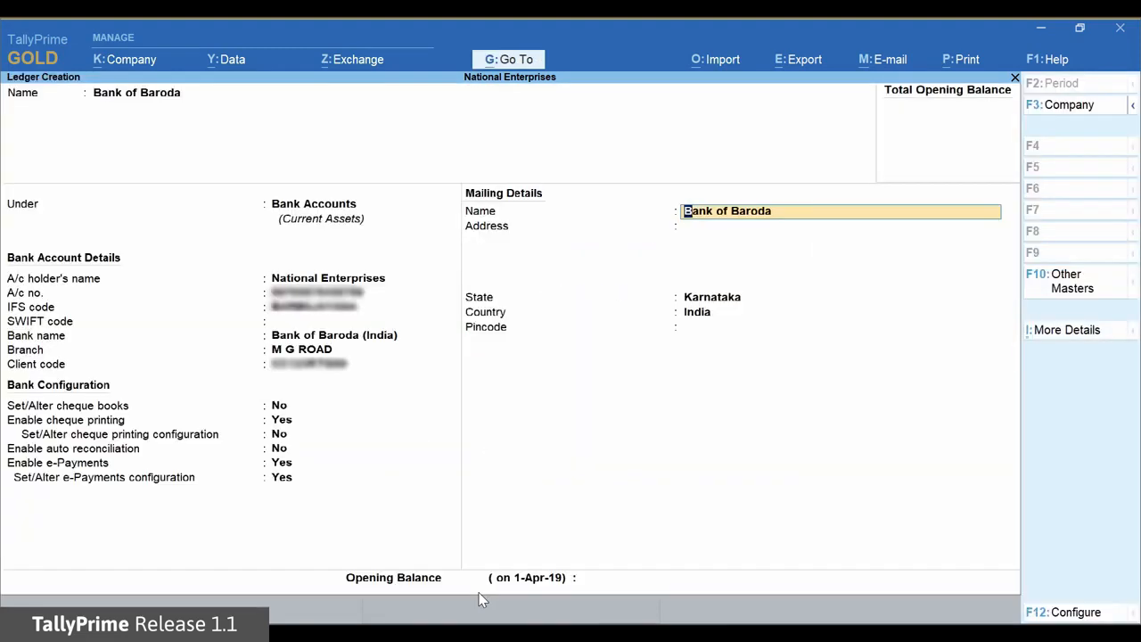
{"action": "key", "text": "Return"}
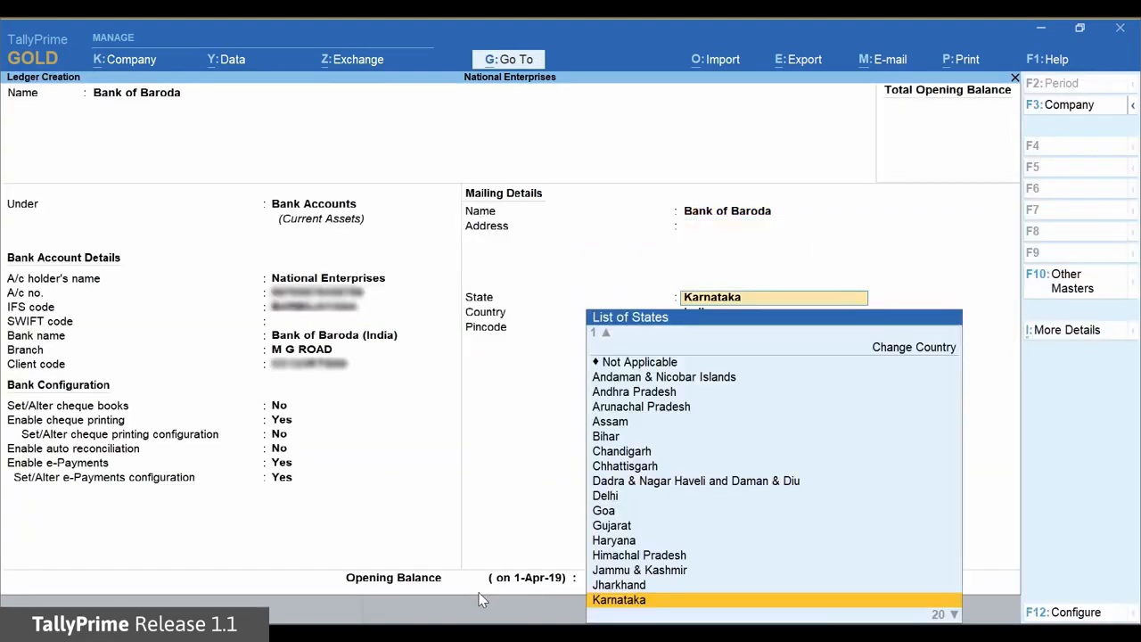
{"action": "key", "text": "Return"}
{"action": "key", "text": "Return"}
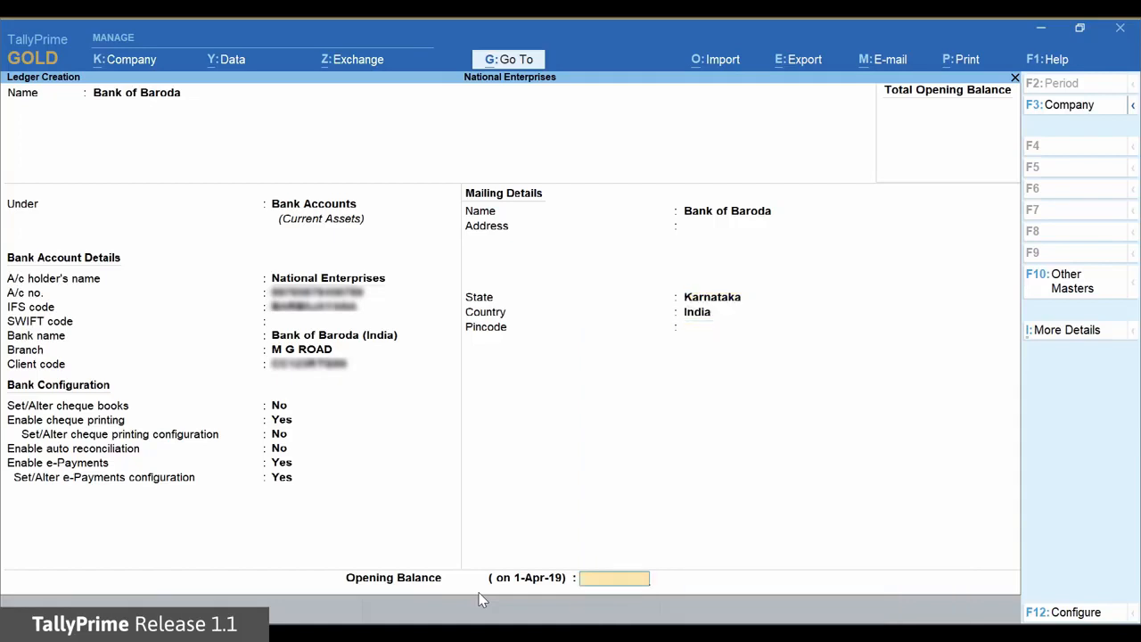
{"action": "key", "text": "Return"}
{"action": "key", "text": "y"}
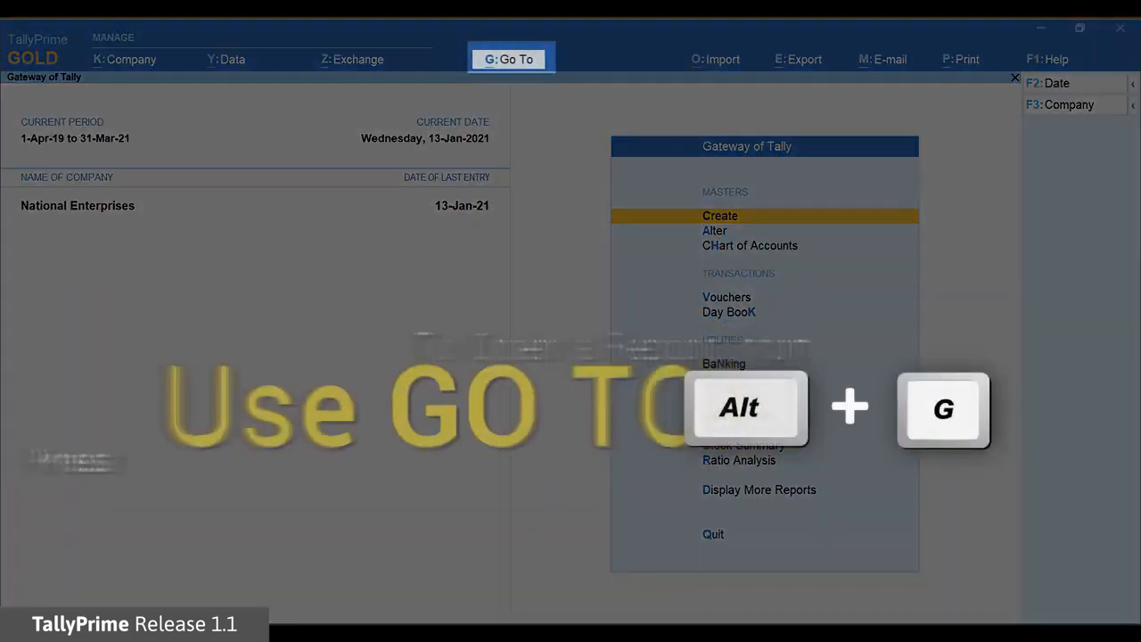
Start creating a new ledger master for National Enterprises
{"action": "key", "text": "alt+g"}
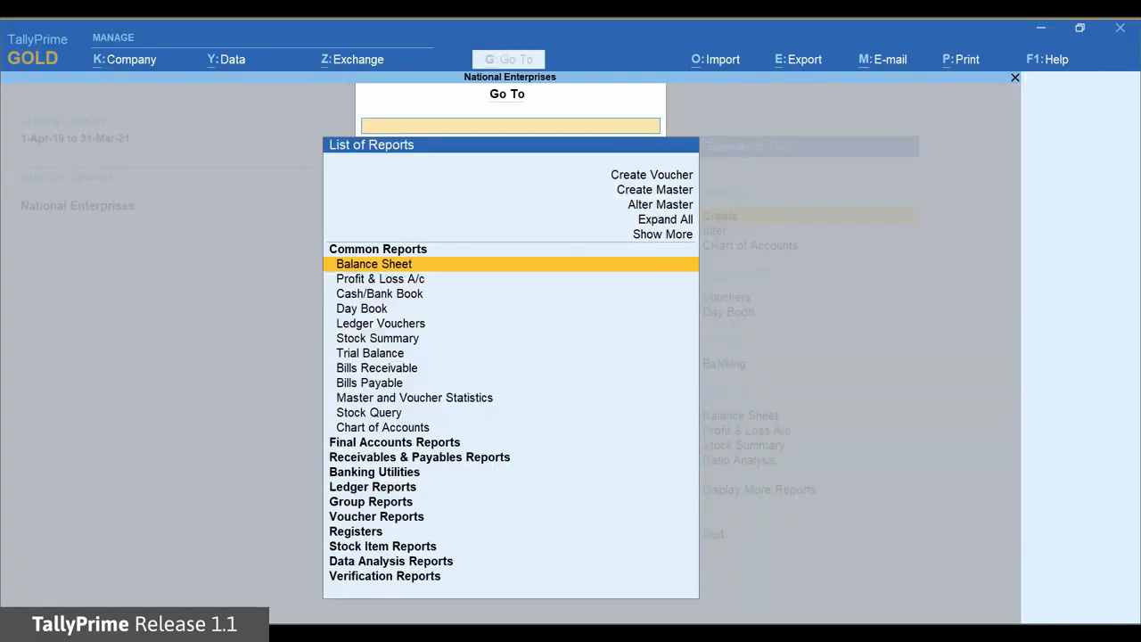
{"action": "key", "text": "Up"}
{"action": "key", "text": "Up"}
{"action": "key", "text": "Up"}
{"action": "key", "text": "Up"}
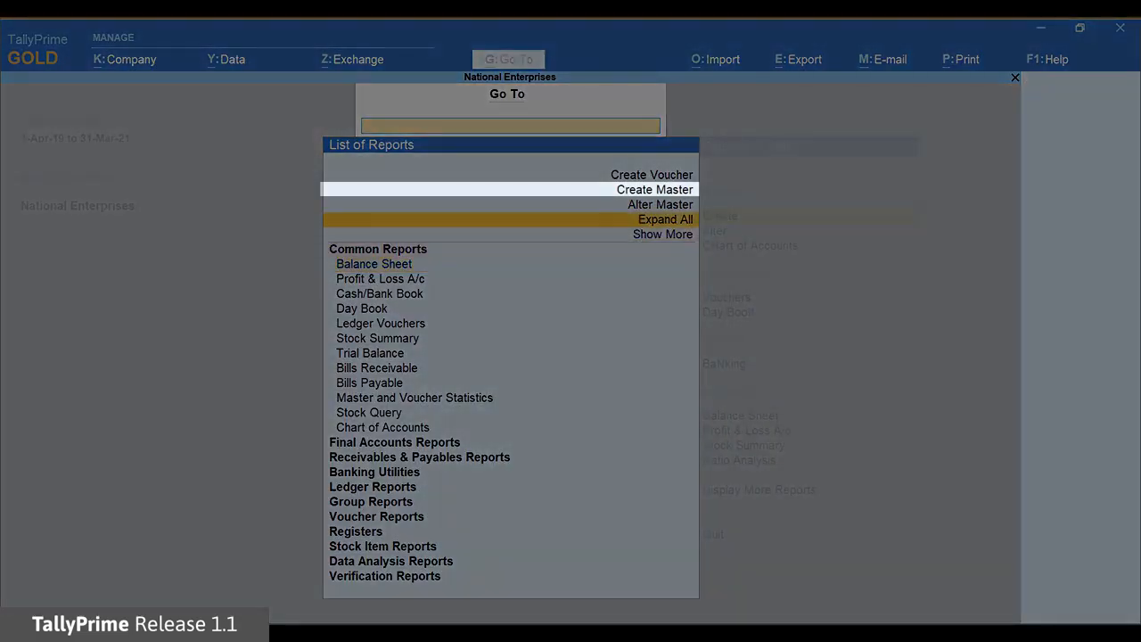
{"action": "key", "text": "Up"}
{"action": "key", "text": "Return"}
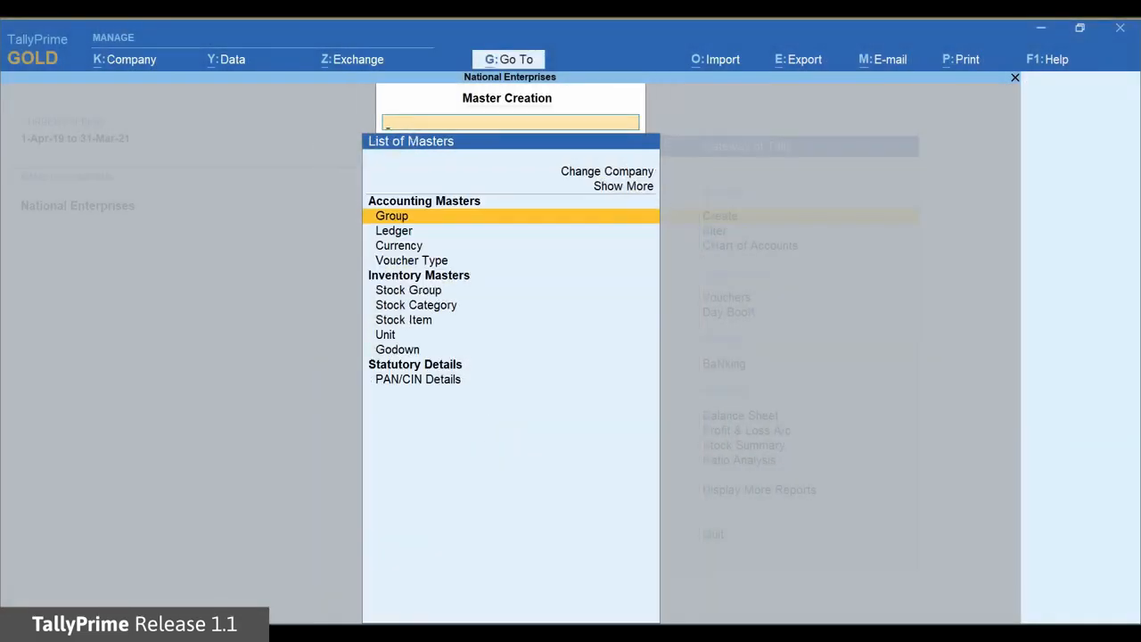
{"action": "key", "text": "Down"}
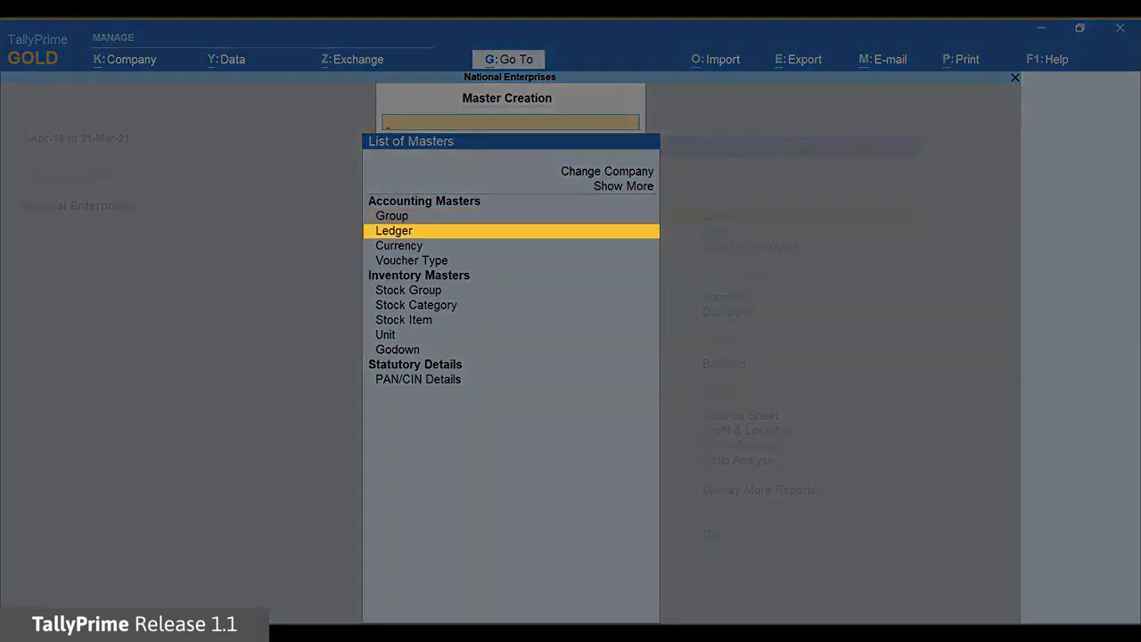
{"action": "key", "text": "Return"}
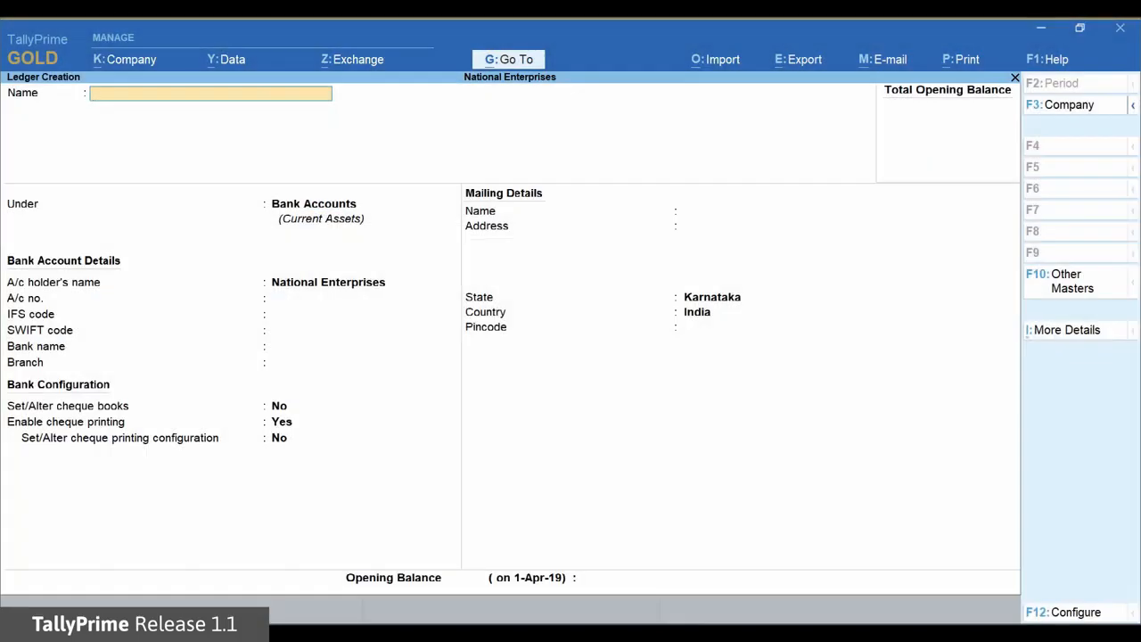
Name the ledger Hindustan Suppliers and place it under the Sundry Creditors group
{"action": "type", "text": "Hindus"}
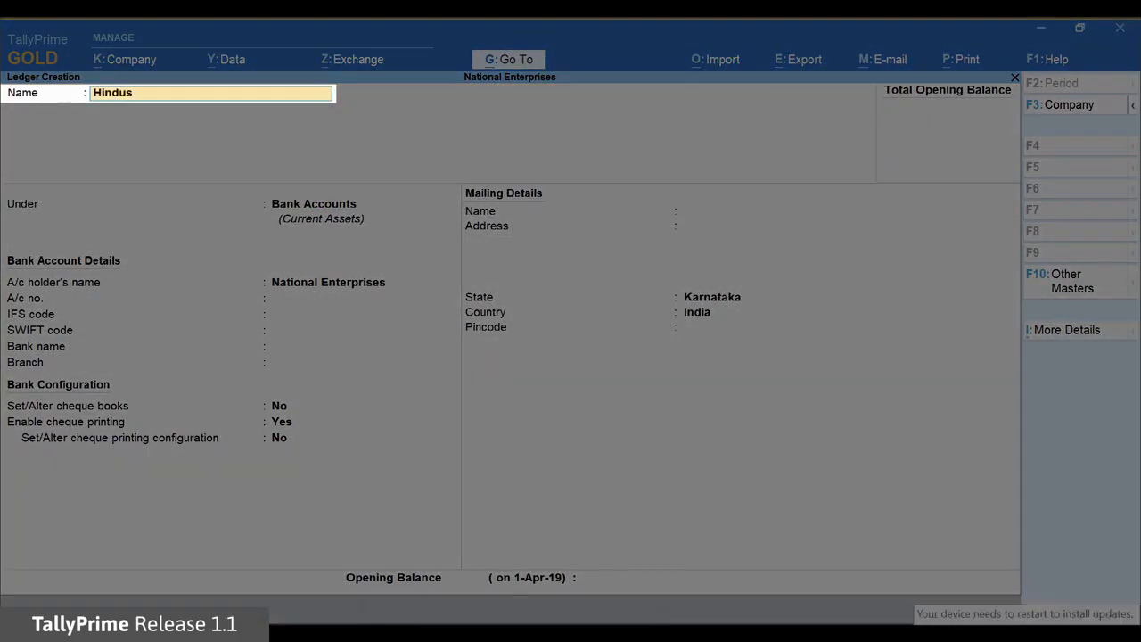
{"action": "type", "text": "tan Suppliers"}
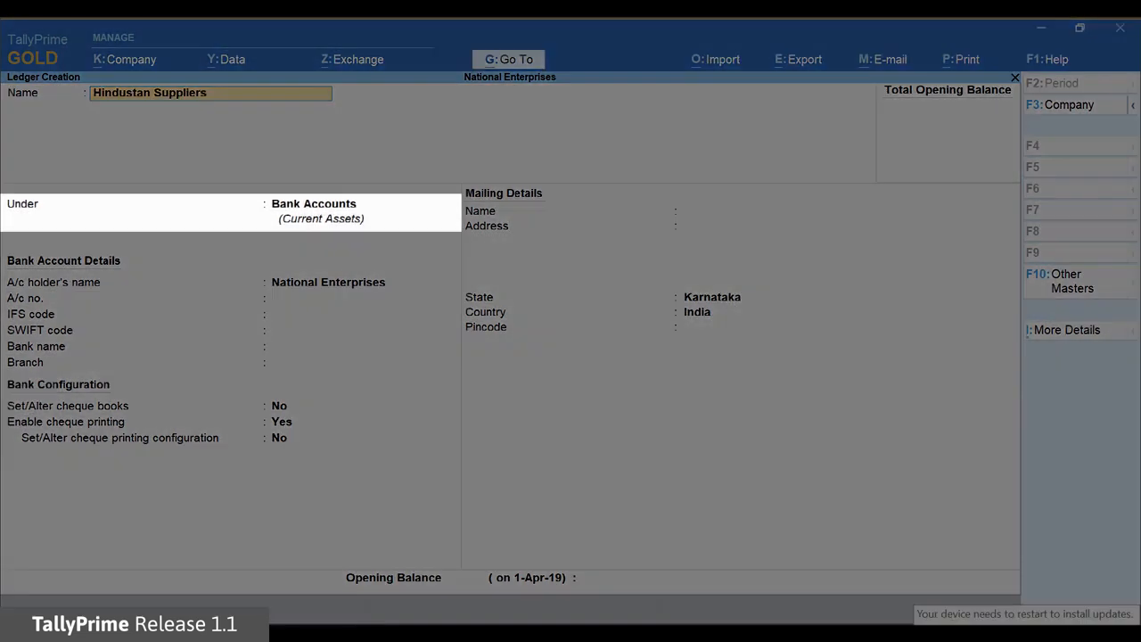
{"action": "key", "text": "Return"}
{"action": "key", "text": "Down"}
{"action": "key", "text": "Down"}
{"action": "key", "text": "Down"}
{"action": "key", "text": "Down"}
{"action": "key", "text": "Down"}
{"action": "key", "text": "Down"}
{"action": "key", "text": "Down"}
{"action": "key", "text": "Down"}
{"action": "key", "text": "Down"}
{"action": "key", "text": "Down"}
{"action": "key", "text": "Down"}
{"action": "key", "text": "Down"}
{"action": "key", "text": "Down"}
{"action": "key", "text": "Down"}
{"action": "key", "text": "Down"}
{"action": "key", "text": "Down"}
{"action": "key", "text": "Down"}
{"action": "key", "text": "Down"}
{"action": "key", "text": "Down"}
{"action": "key", "text": "Down"}
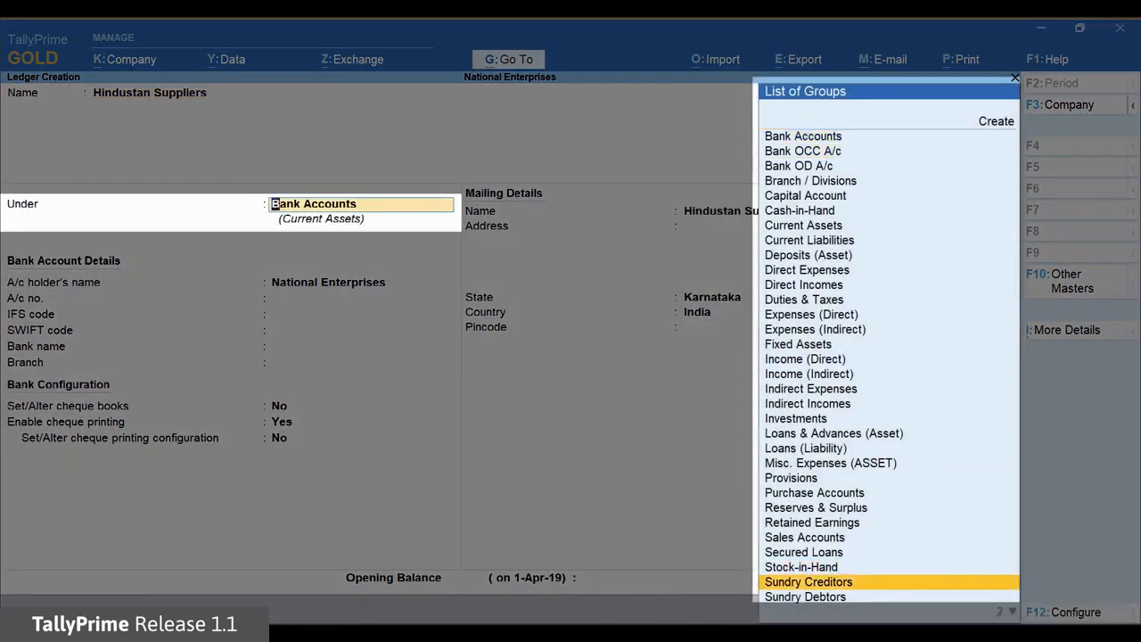
{"action": "key", "text": "Return"}
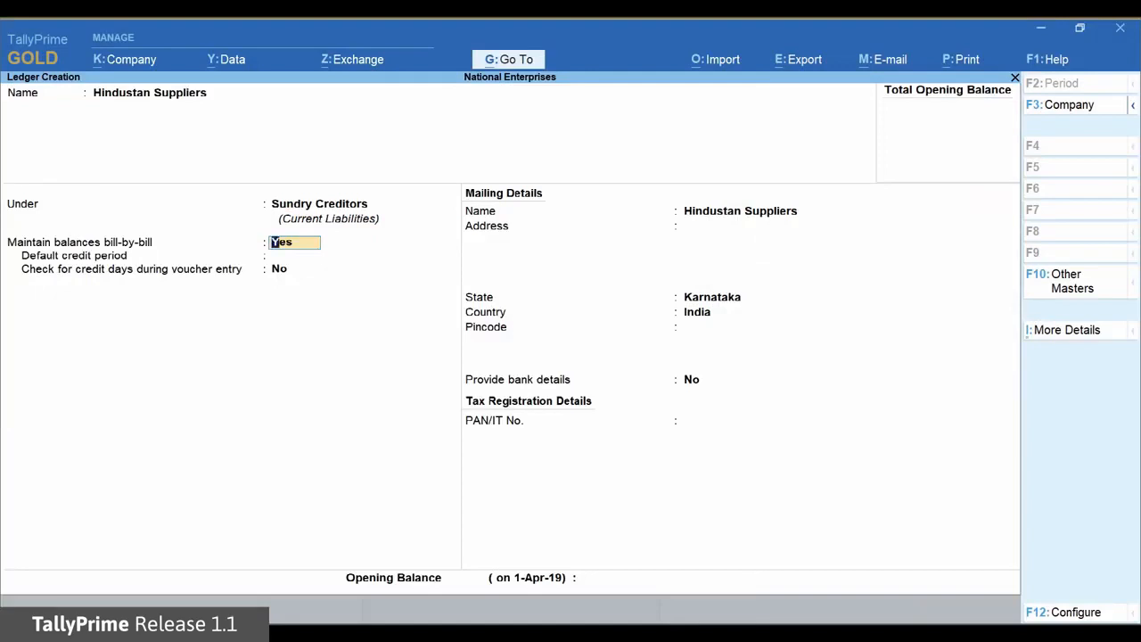
Keep the default bill-by-bill and mailing details and set Provide bank details to Yes for the supplier ledger
{"action": "key", "text": "Return"}
{"action": "key", "text": "Return"}
{"action": "key", "text": "Return"}
{"action": "key", "text": "Return"}
{"action": "key", "text": "Return"}
{"action": "key", "text": "Return"}
{"action": "key", "text": "Return"}
{"action": "key", "text": "Return"}
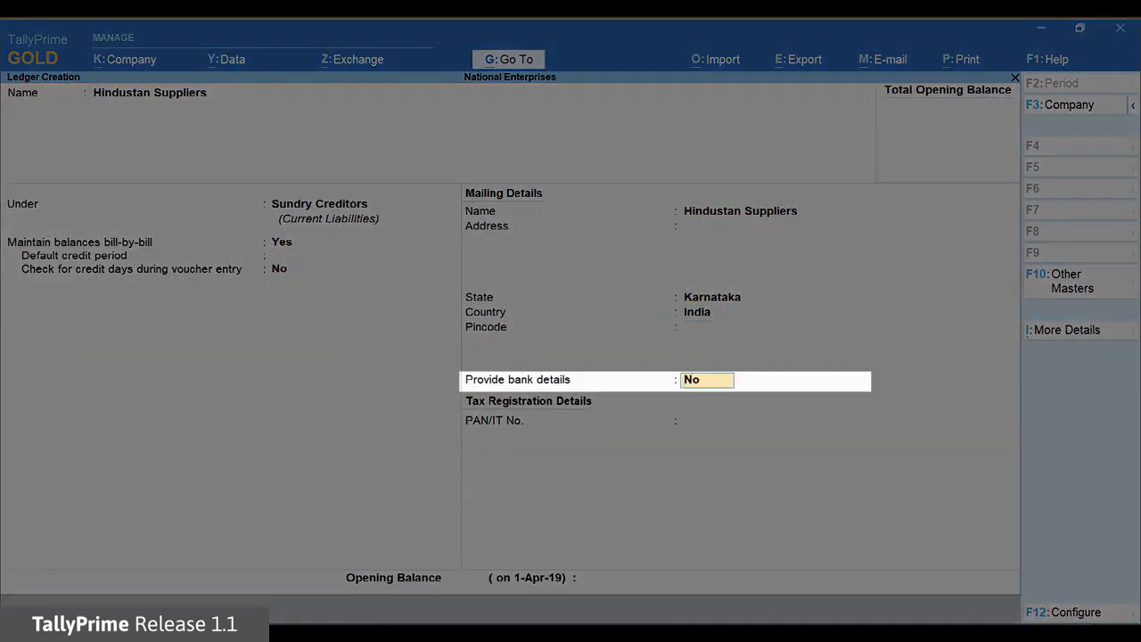
{"action": "type", "text": "Yes"}
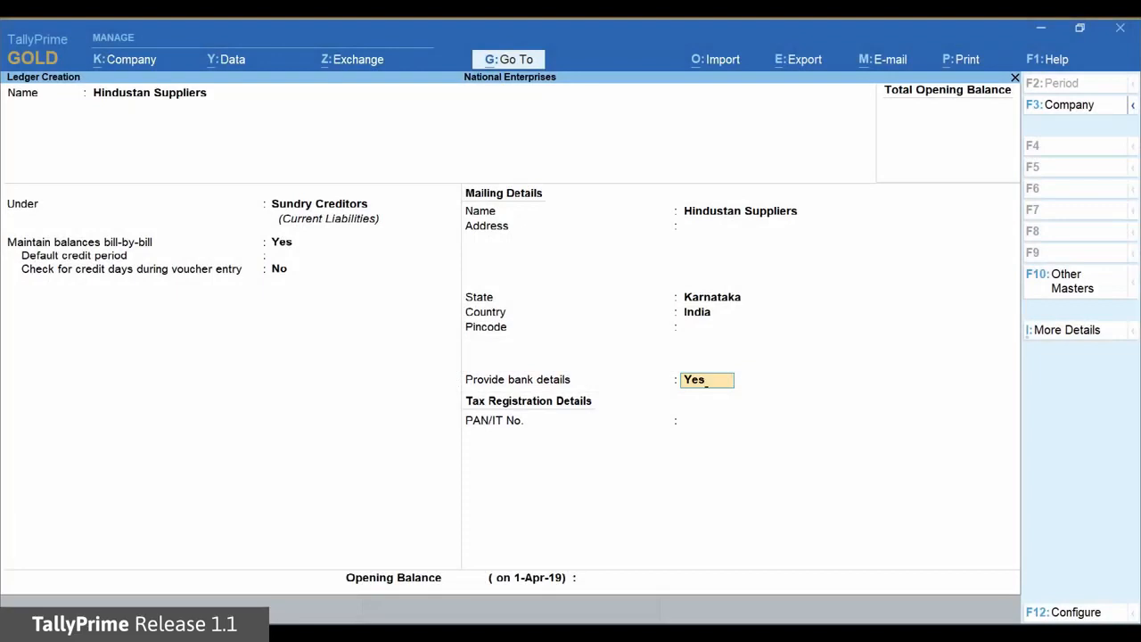
{"action": "key", "text": "Return"}
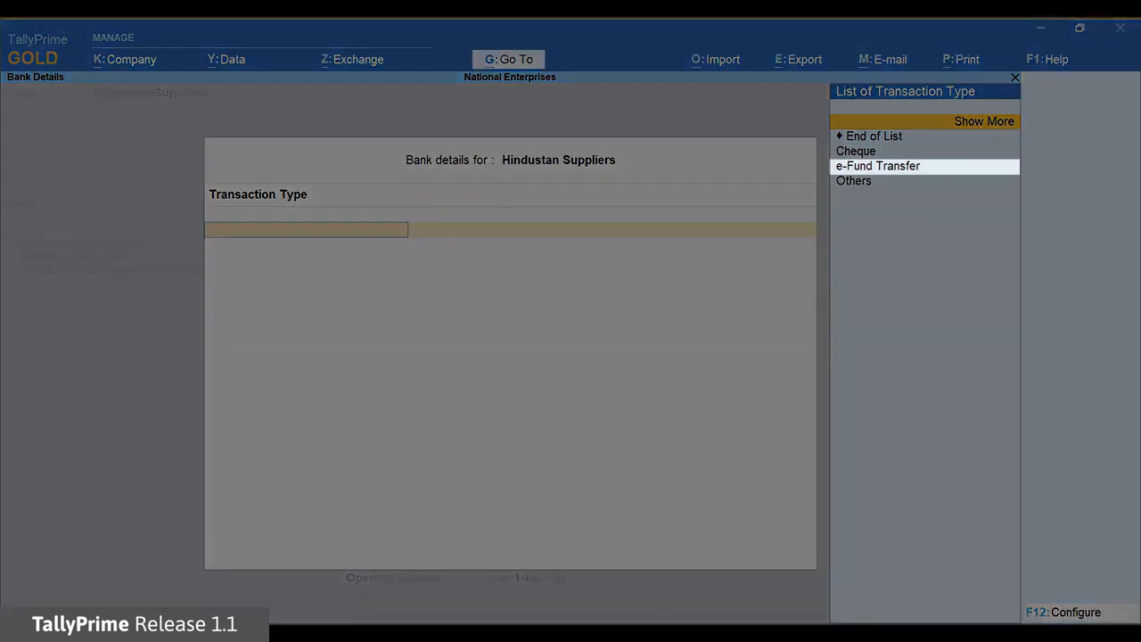
Add e-Fund Transfer as the supplier's transaction type and enter the bank account number and IFS code
{"action": "key", "text": "Down"}
{"action": "key", "text": "Down"}
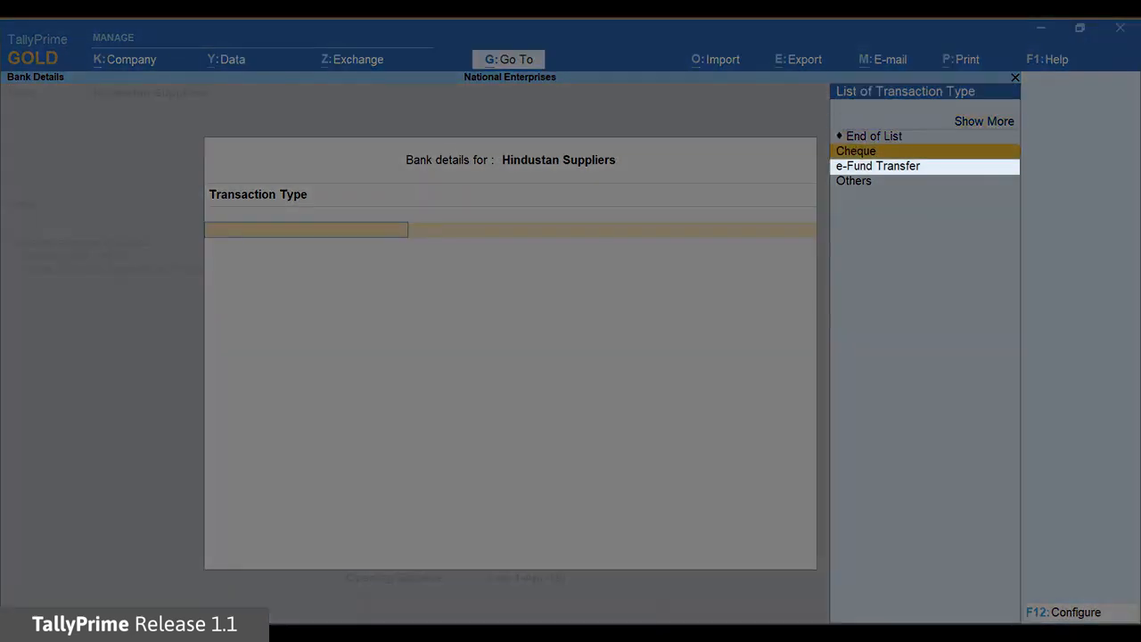
{"action": "key", "text": "Down"}
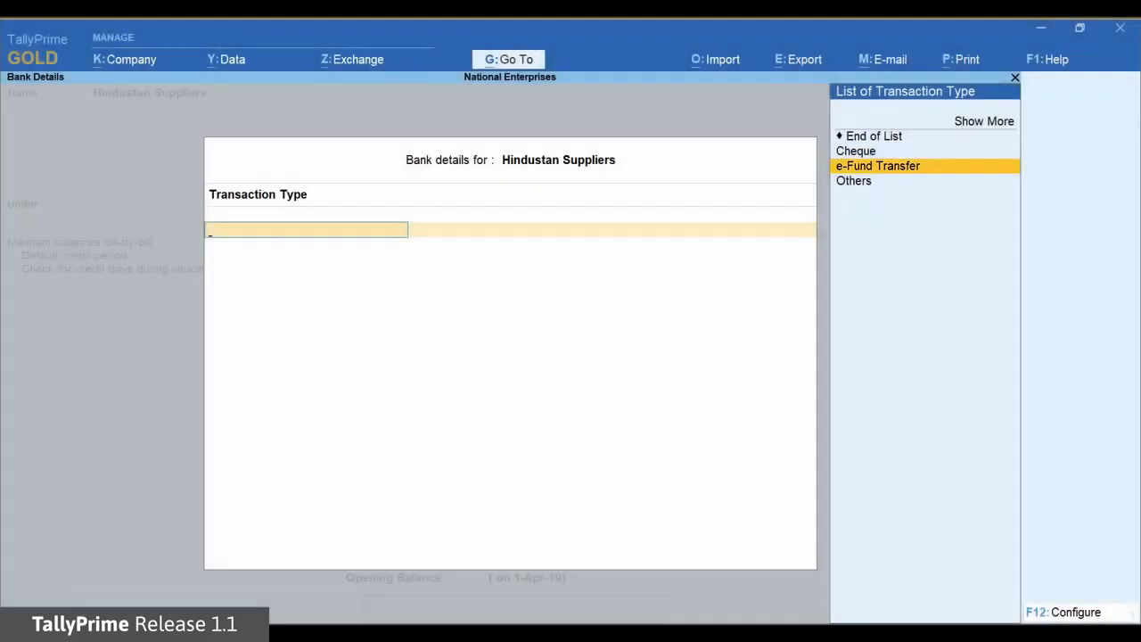
{"action": "key", "text": "Return"}
{"action": "type", "text": "0000"}
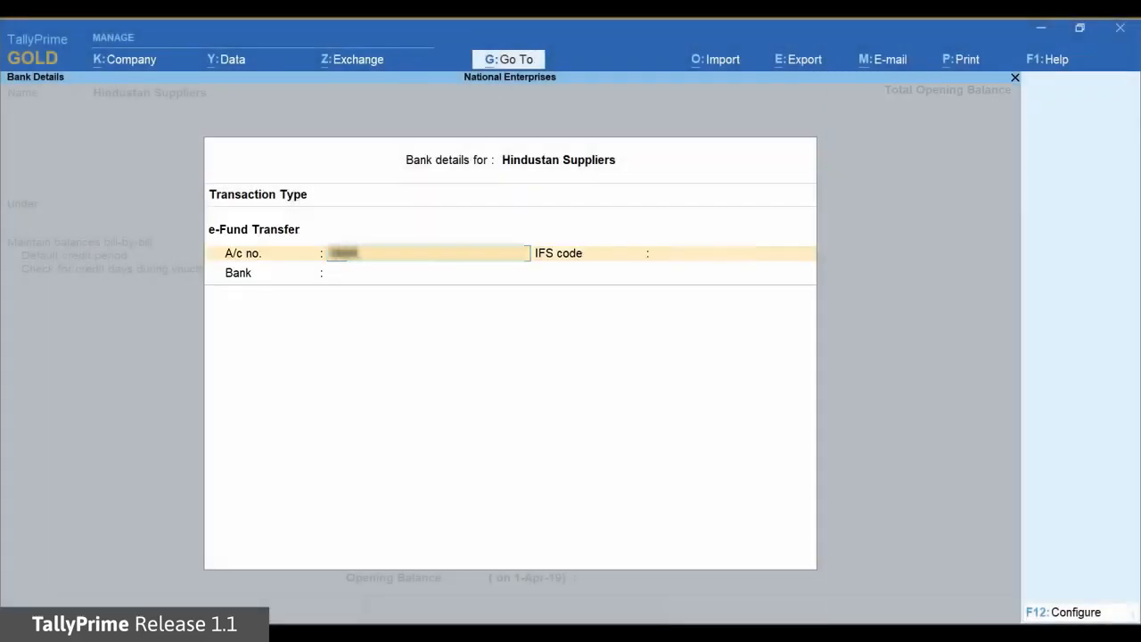
{"action": "type", "text": "000000"}
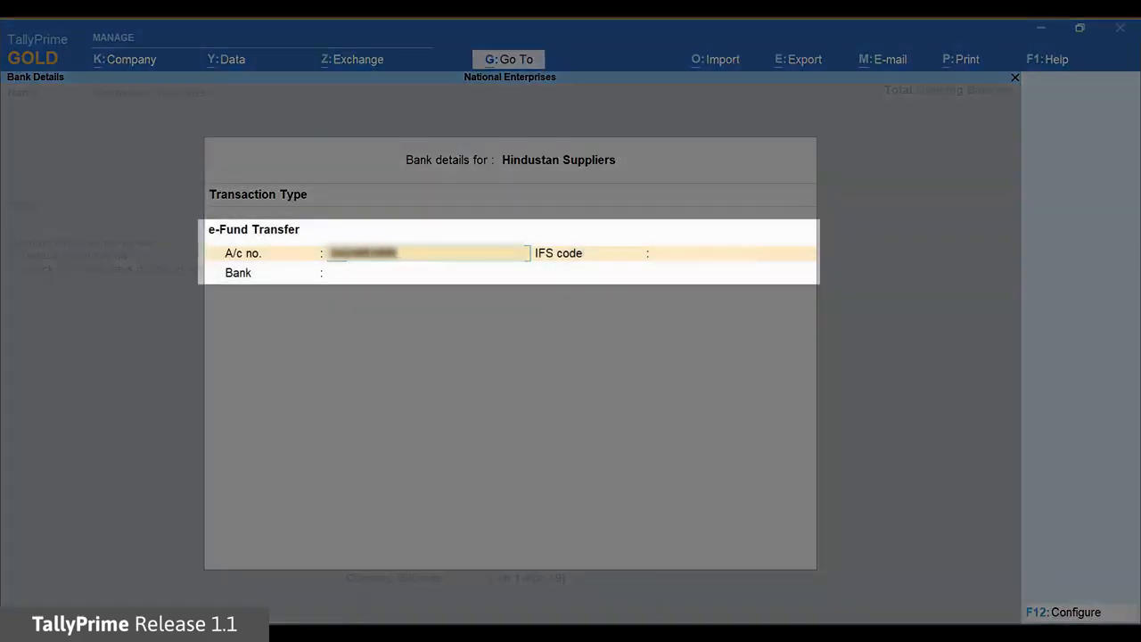
{"action": "type", "text": "0000"}
{"action": "key", "text": "Return"}
{"action": "type", "text": "00000000000"}
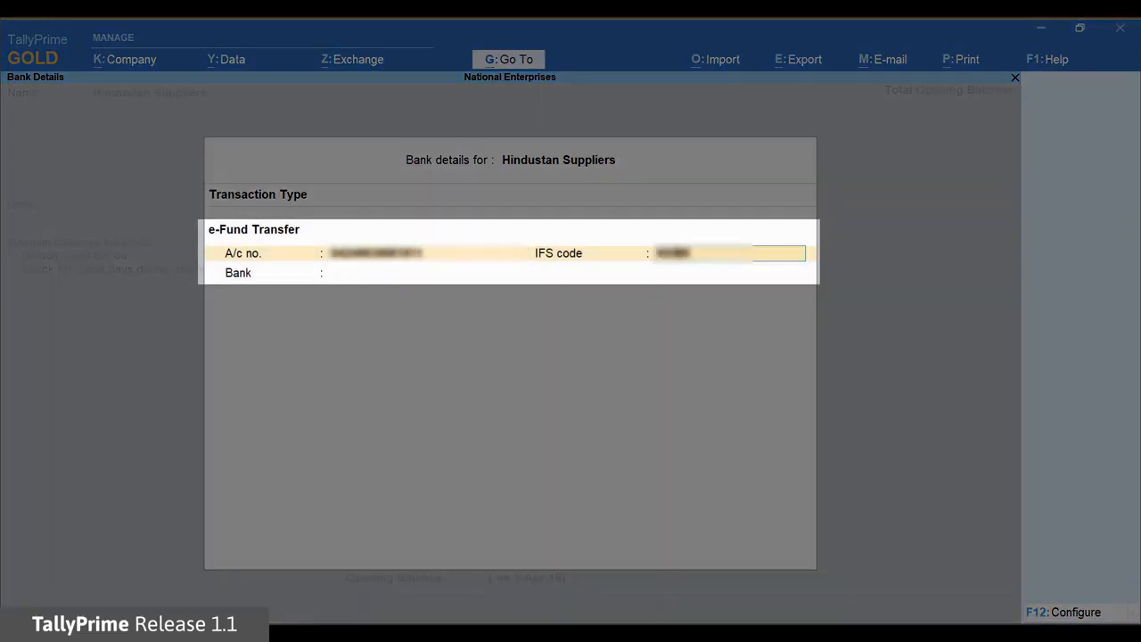
{"action": "key", "text": "Return"}
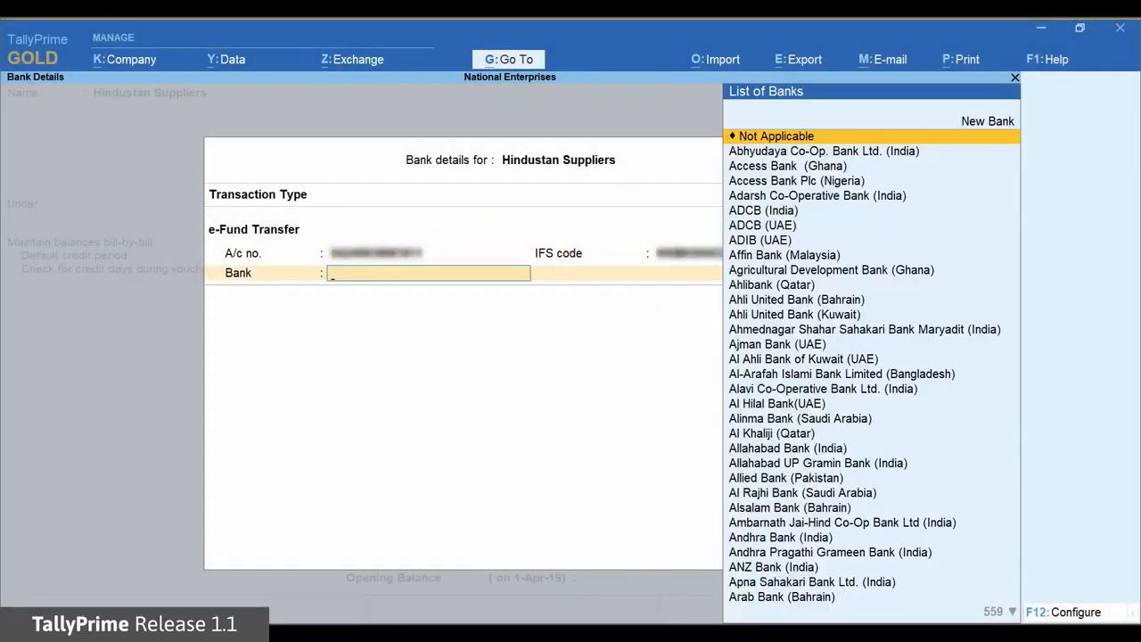
Set the supplier's bank to Kotak Mahindra Bank (India) and save the ledger with PAN/IT No. and opening balance blank
{"action": "type", "text": "Ko"}
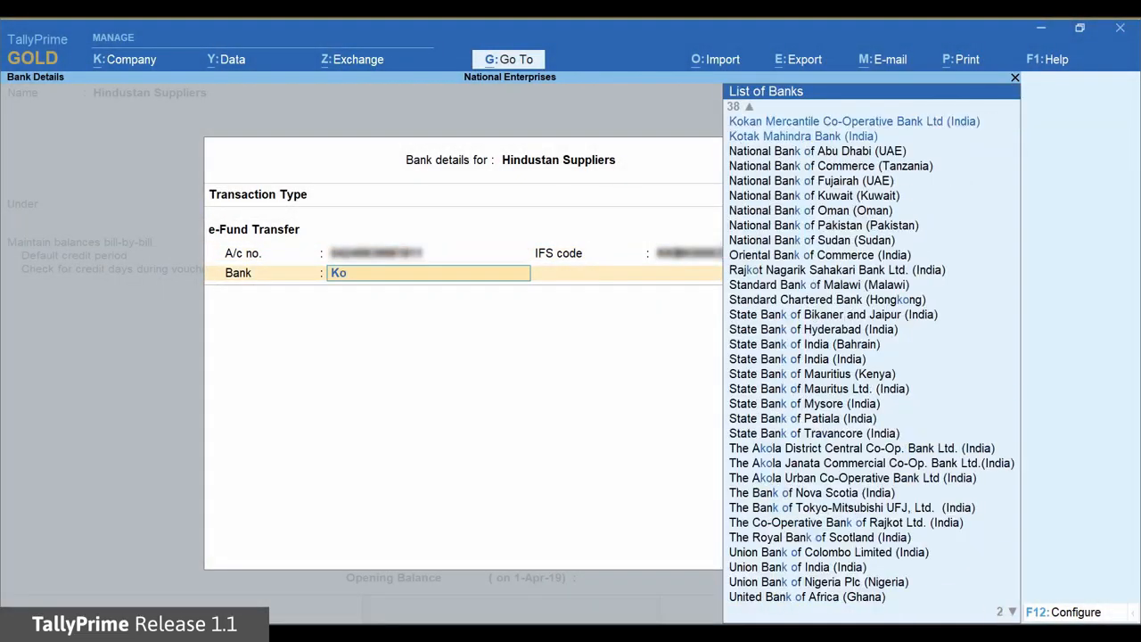
{"action": "key", "text": "Down"}
{"action": "key", "text": "Down"}
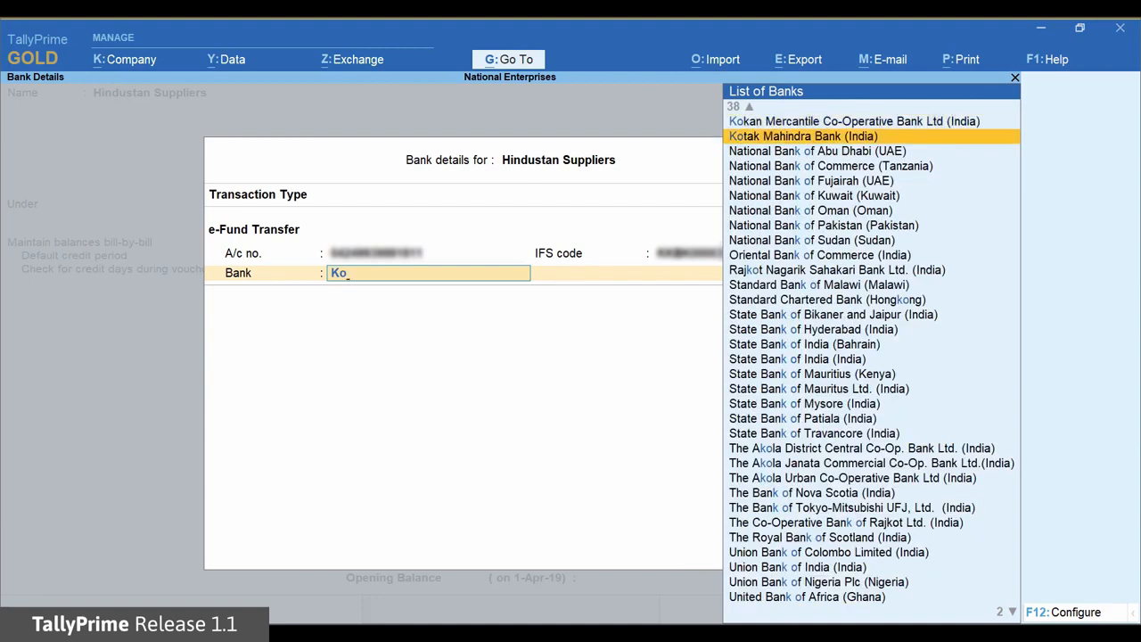
{"action": "key", "text": "Return"}
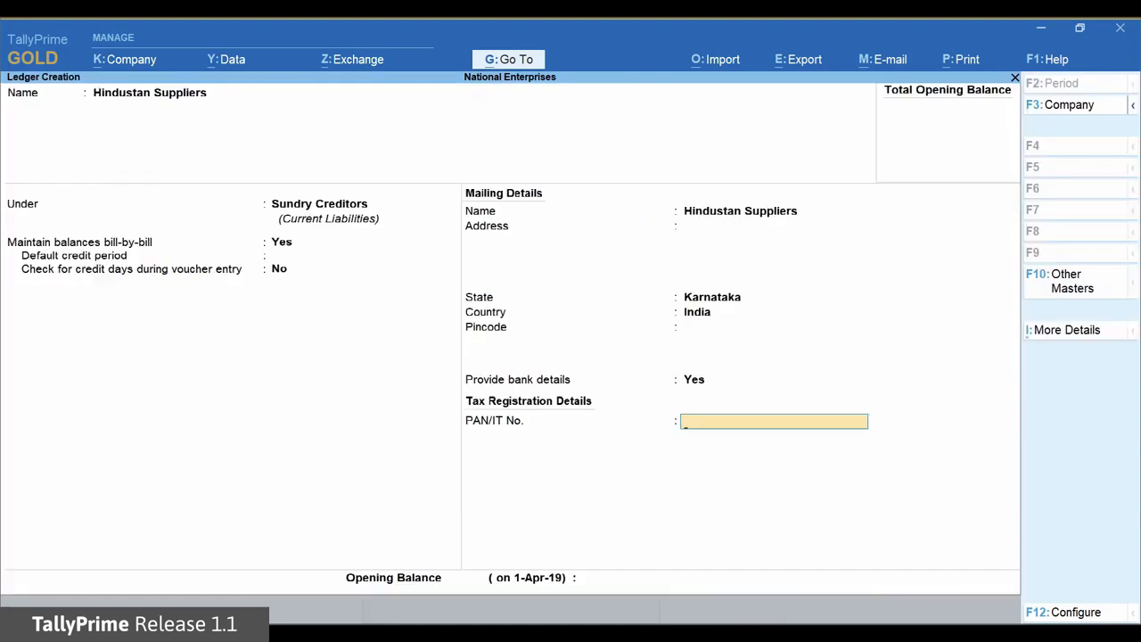
{"action": "key", "text": "Return"}
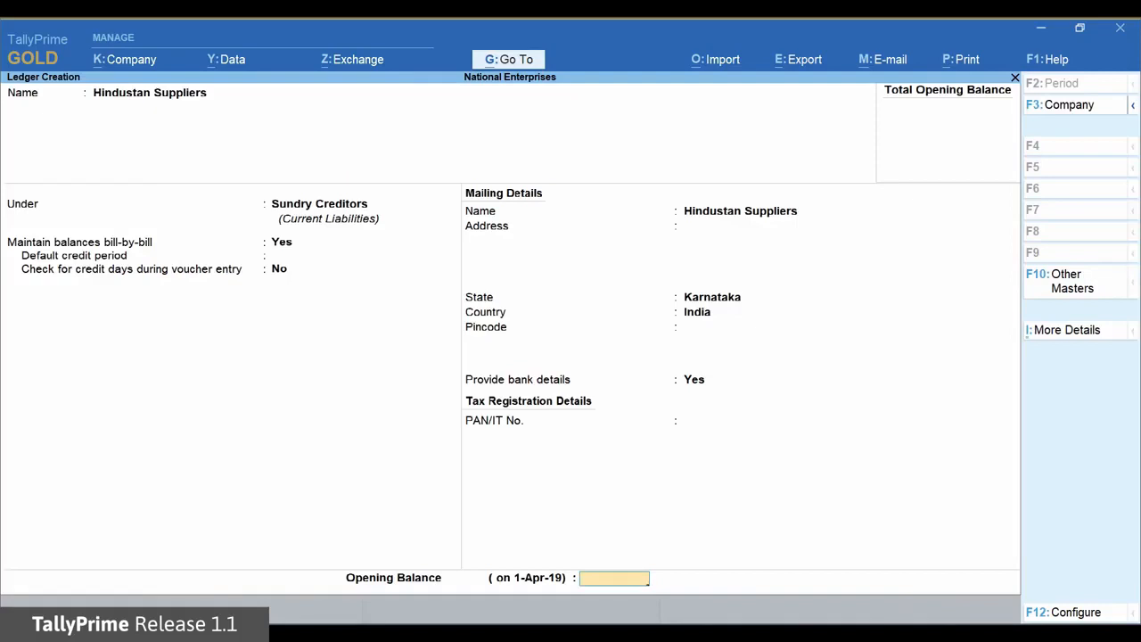
{"action": "key", "text": "Return"}
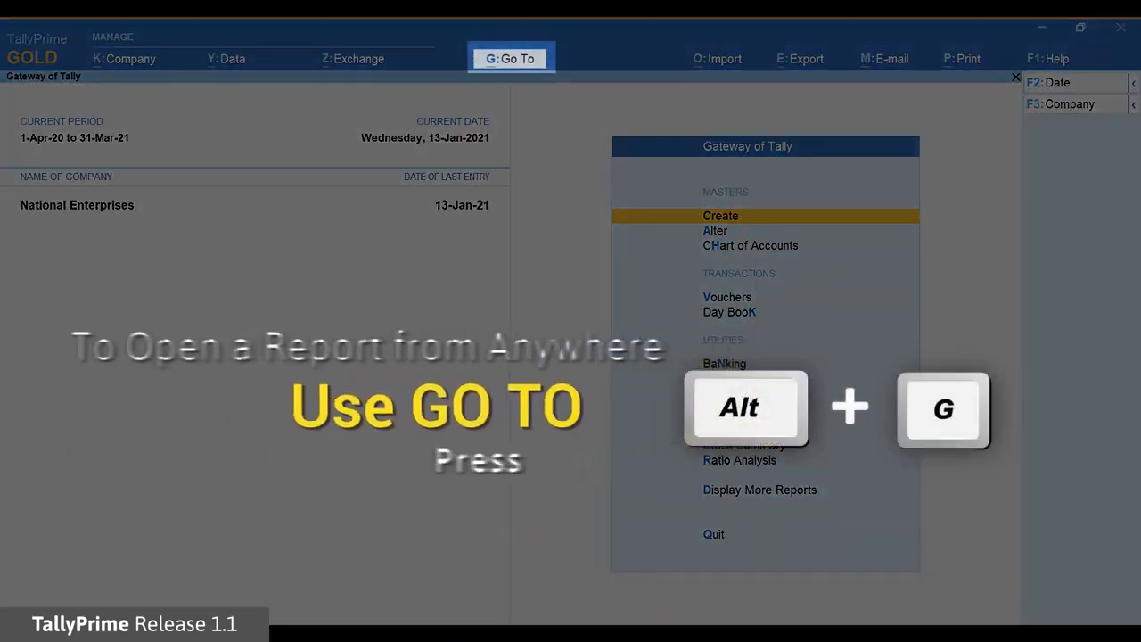
Start creating a new voucher and switch its type to Payment
{"action": "key", "text": "alt+g"}
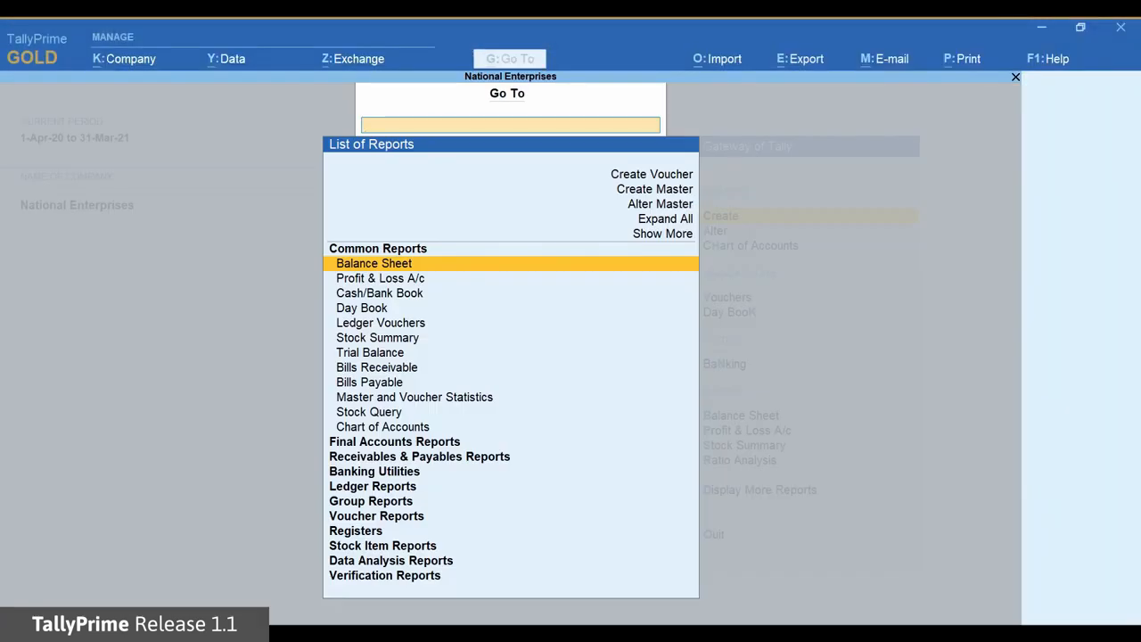
{"action": "key", "text": "Up"}
{"action": "key", "text": "Up"}
{"action": "key", "text": "Up"}
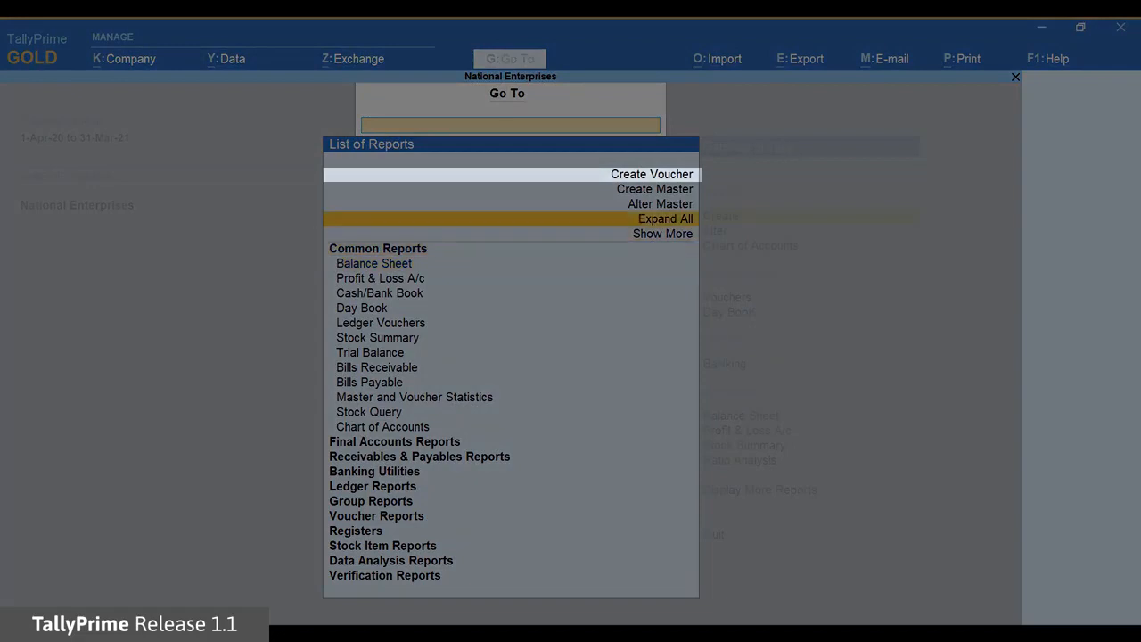
{"action": "key", "text": "Up"}
{"action": "key", "text": "Up"}
{"action": "key", "text": "Up"}
{"action": "key", "text": "Return"}
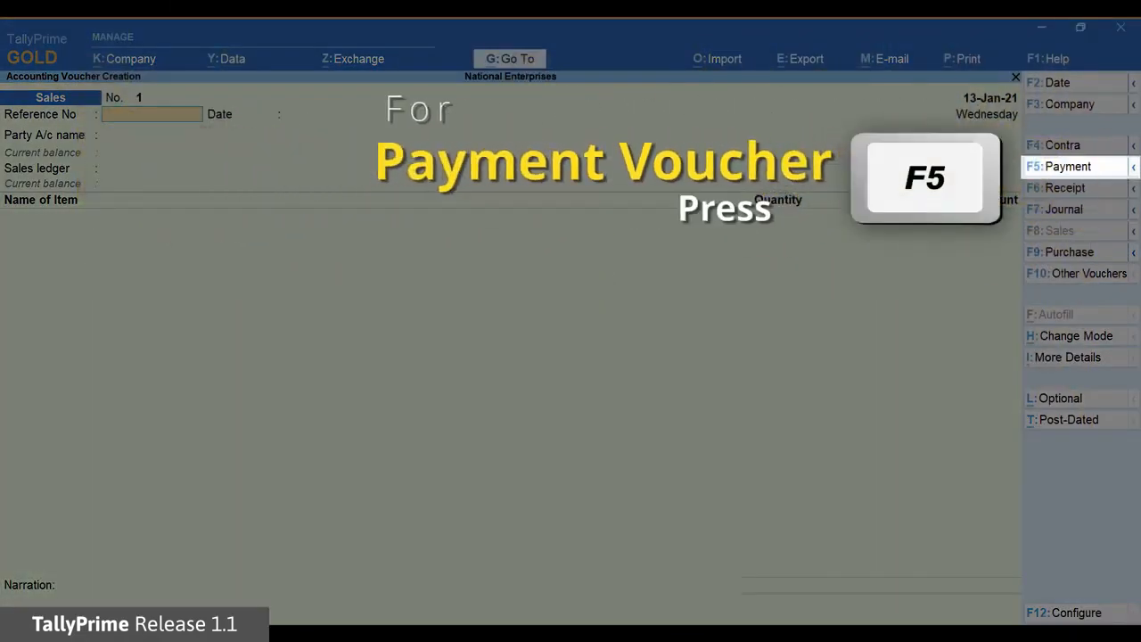
{"action": "key", "text": "F5"}
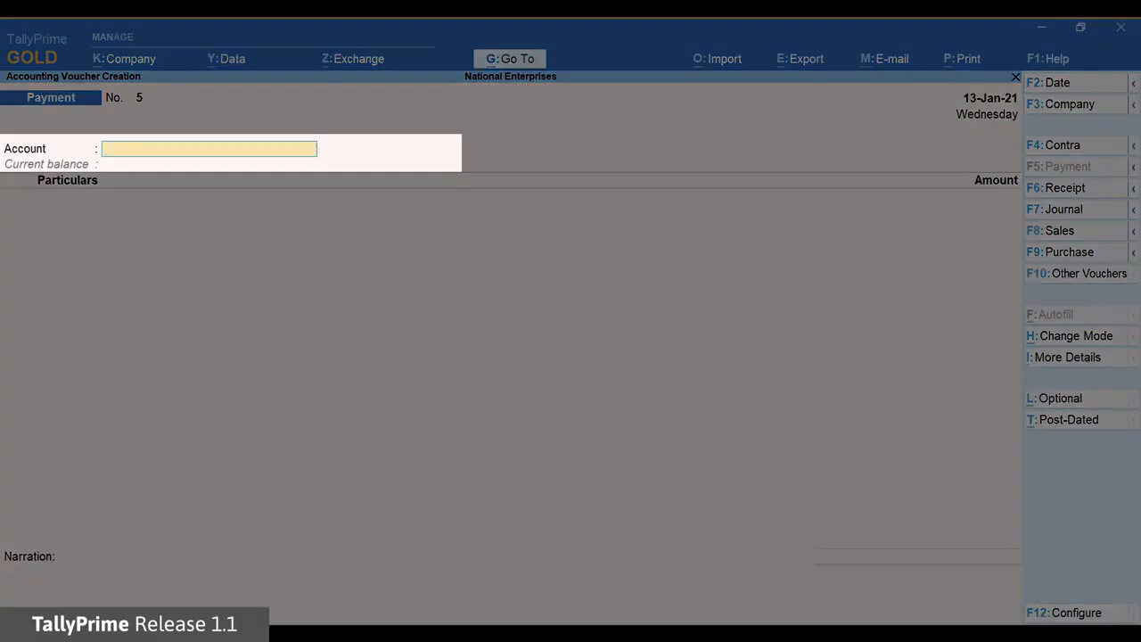
Choose Bank of Baroda as the paying account and enter a payment of 25,000 to Hindustan Suppliers
{"action": "type", "text": "Ban"}
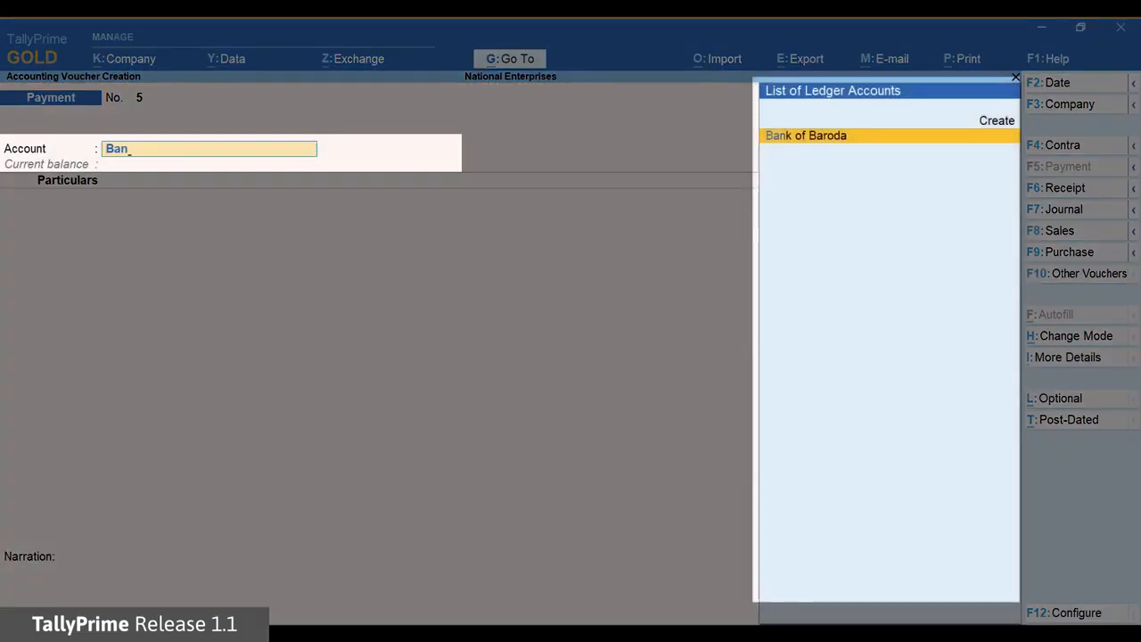
{"action": "key", "text": "Return"}
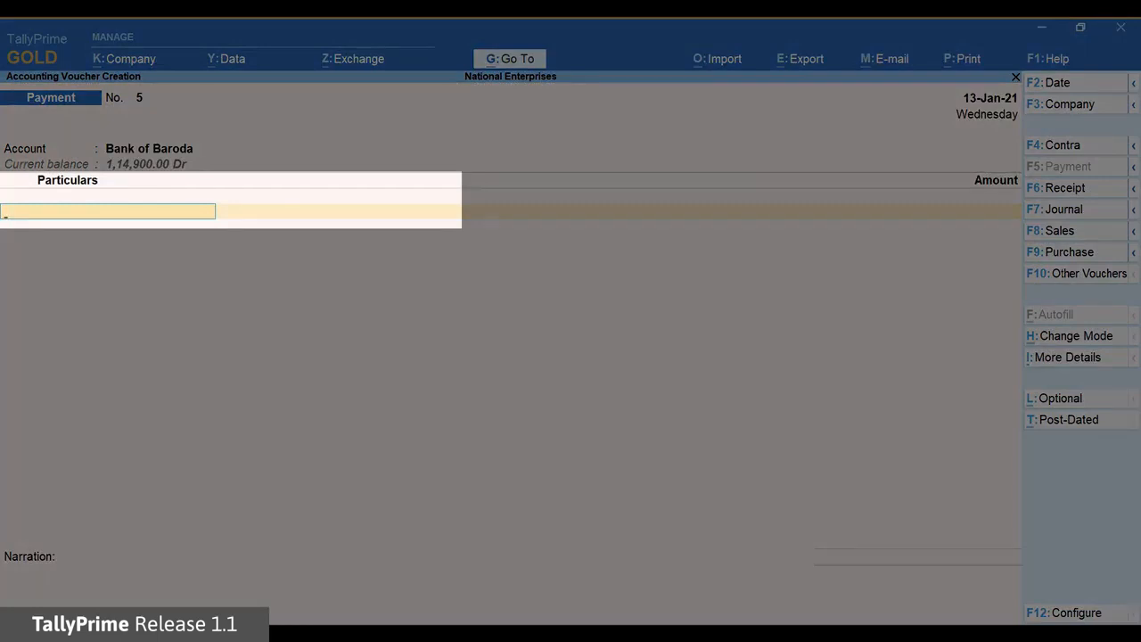
{"action": "type", "text": "Hi"}
{"action": "key", "text": "Return"}
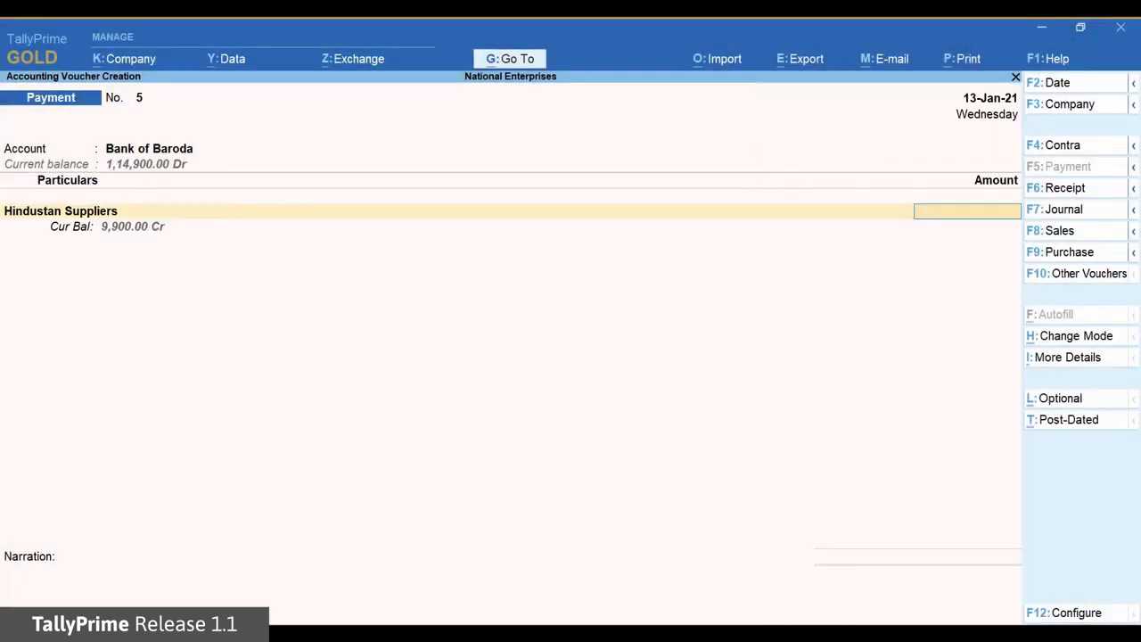
{"action": "type", "text": "25000"}
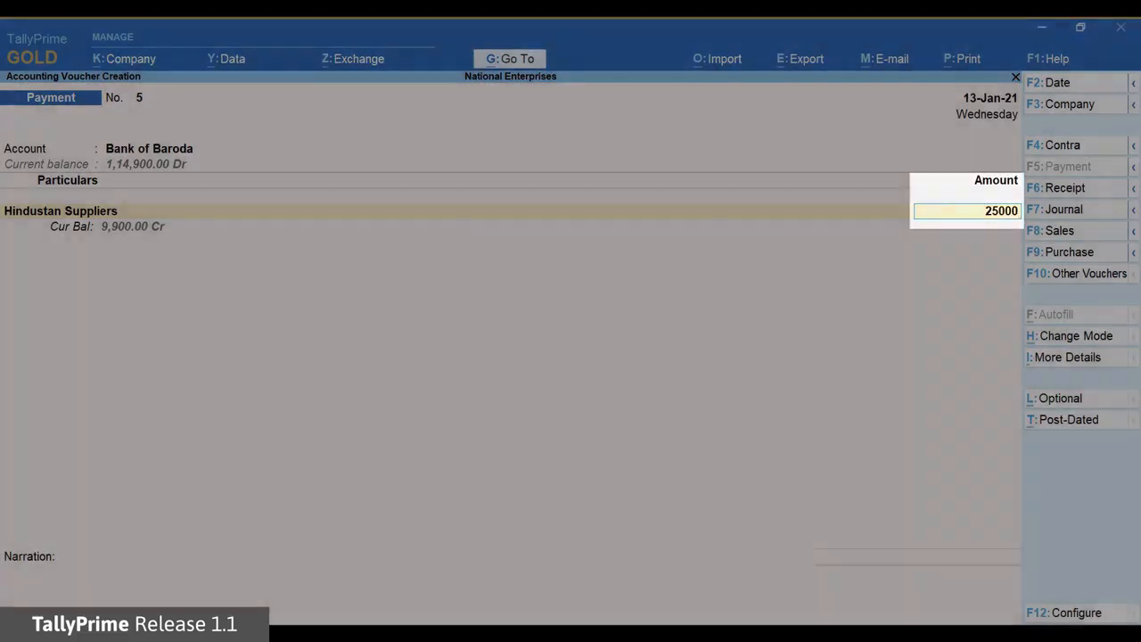
{"action": "key", "text": "Return"}
Record the payment as an Advance with reference 5 and no due date, and proceed to the bank allocations
{"action": "key", "text": "Up"}
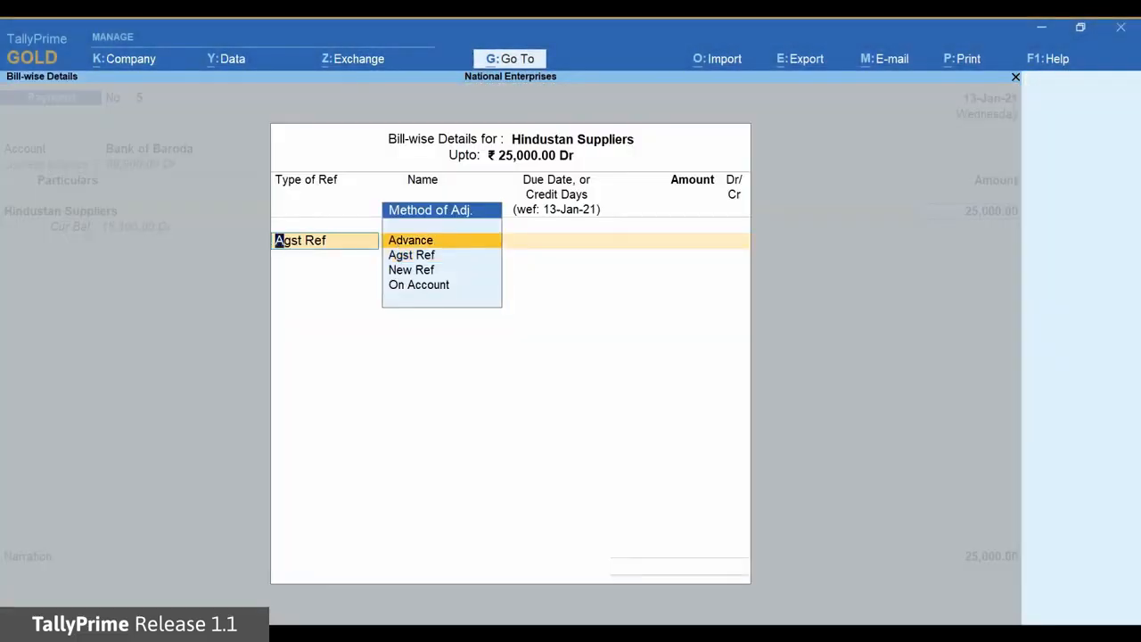
{"action": "key", "text": "Return"}
{"action": "key", "text": "Return"}
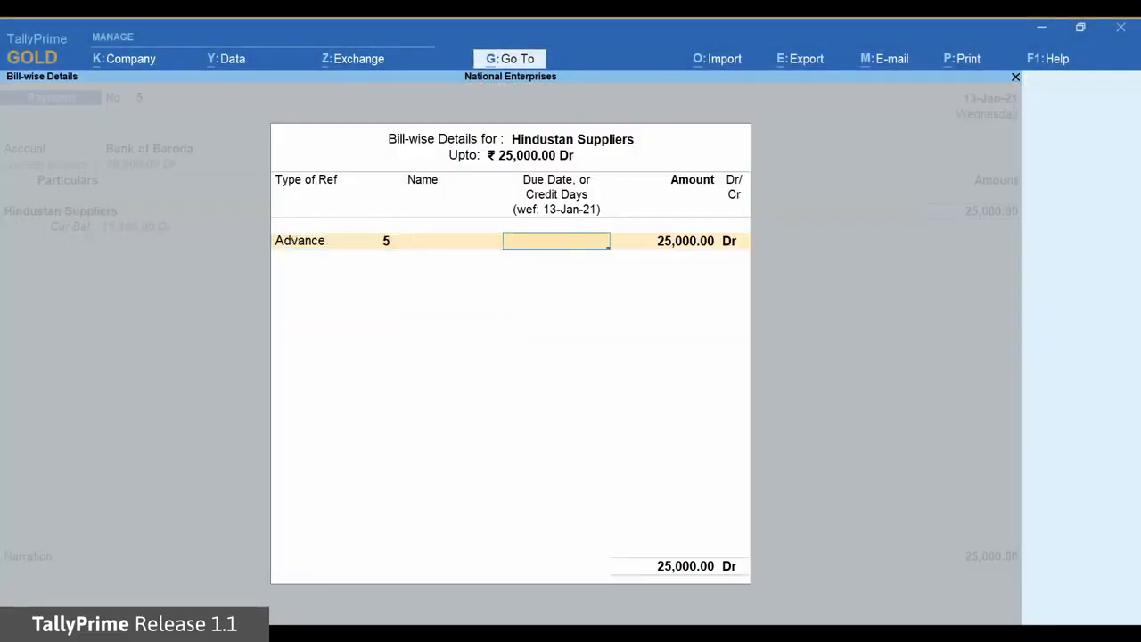
{"action": "key", "text": "Return"}
{"action": "key", "text": "Return"}
{"action": "key", "text": "Return"}
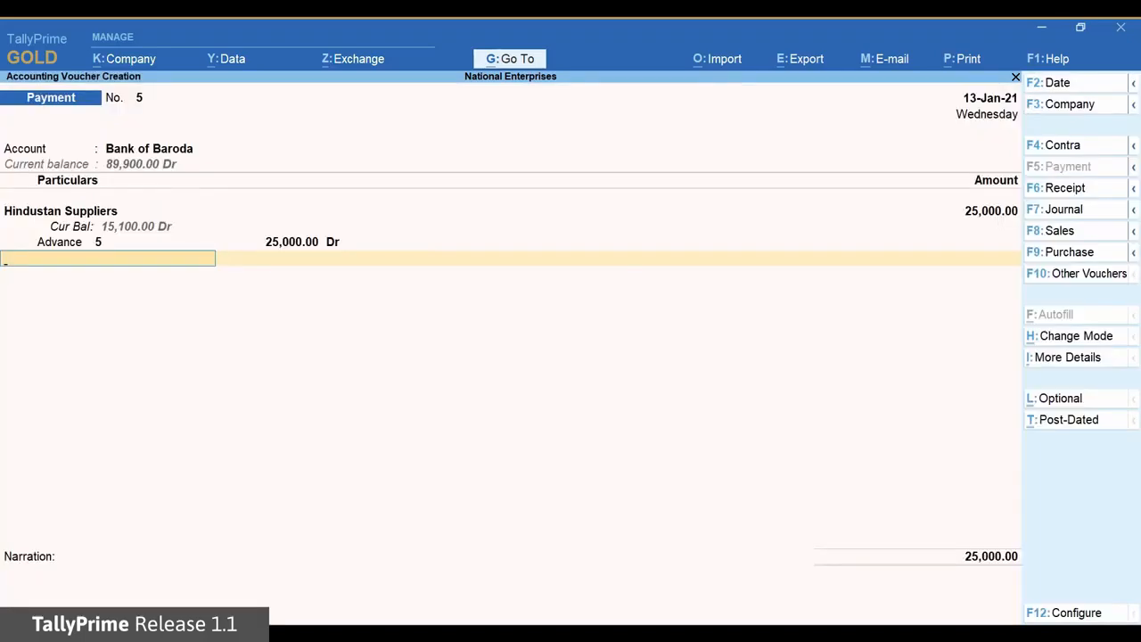
{"action": "key", "text": "Return"}
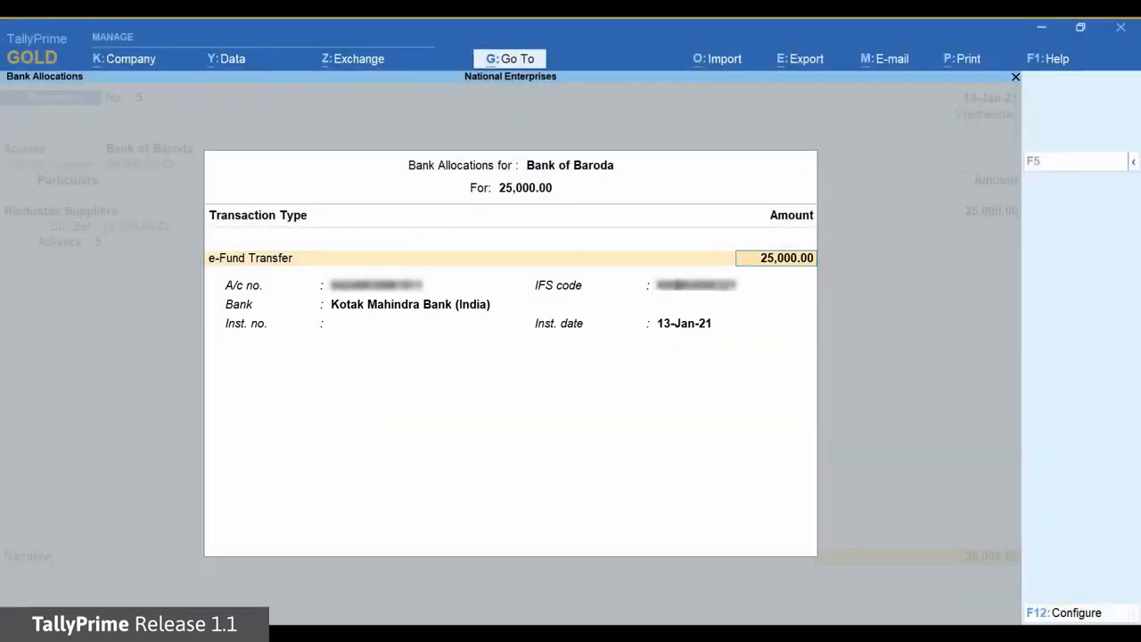
Keep the e-Fund Transfer allocation with no instrument number, add the narration "Advance paid to the supplier", and save the payment voucher
{"action": "key", "text": "Return"}
{"action": "key", "text": "Return"}
{"action": "key", "text": "Return"}
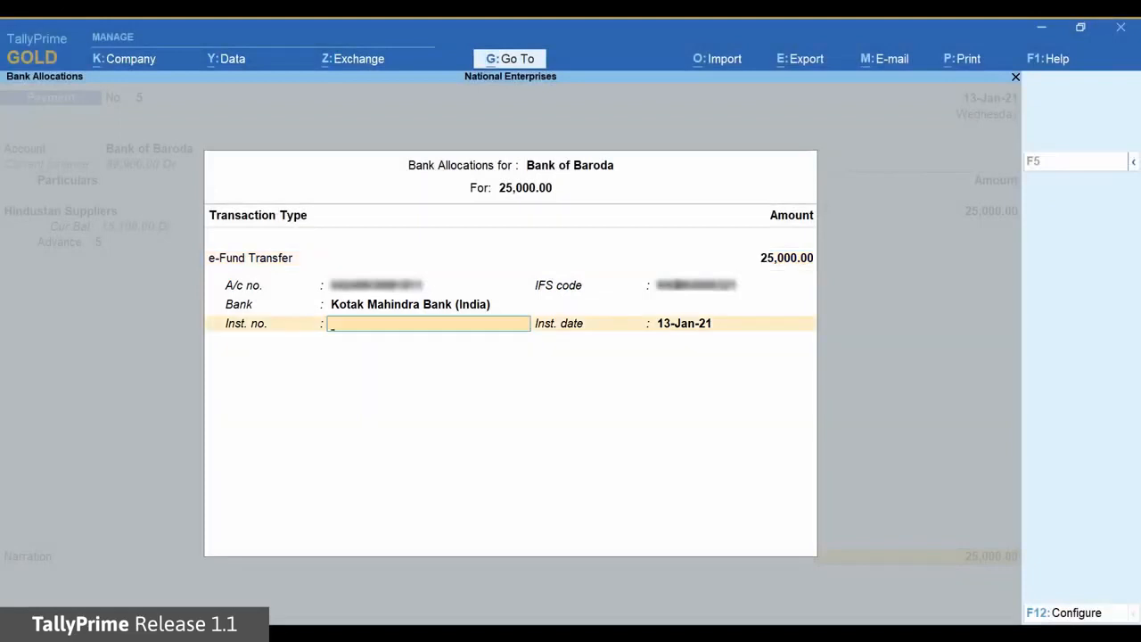
{"action": "type", "text": "Advance paid to the supplier"}
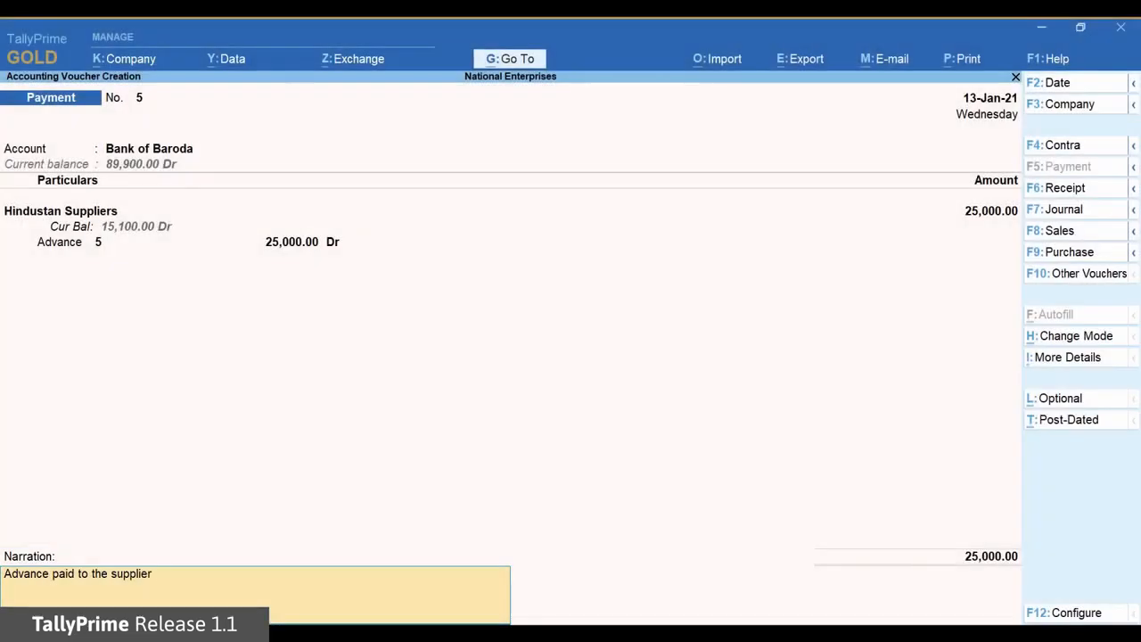
{"action": "key", "text": "Return"}
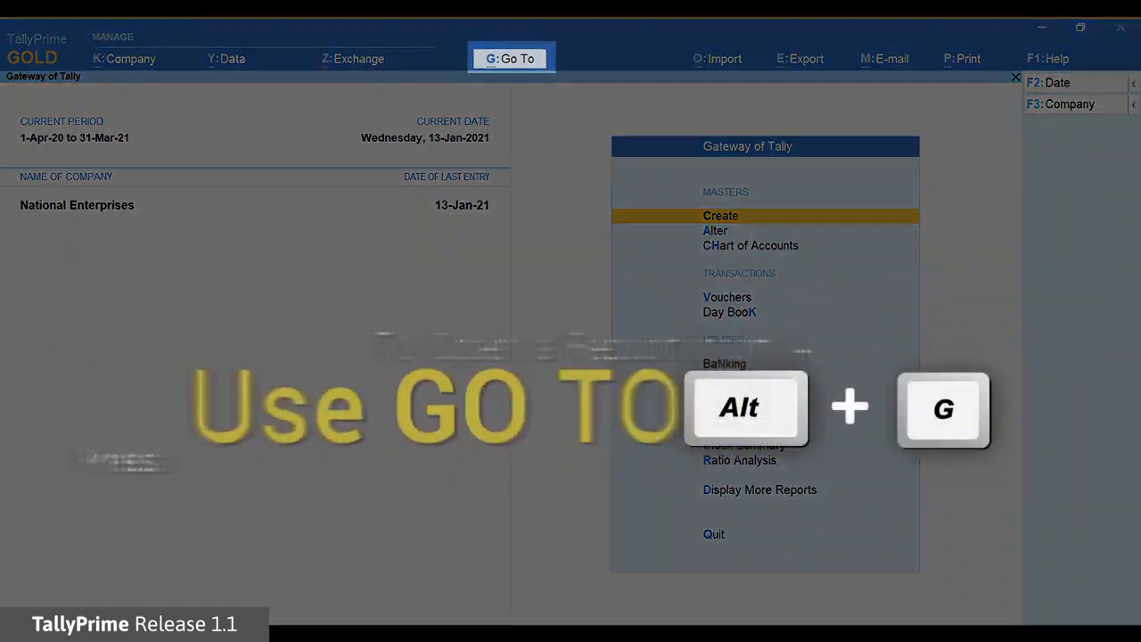
Open the e-Payments report and look through its transaction categories for Bank of Baroda, ending on Transactions with incomplete information
{"action": "key", "text": "alt+g"}
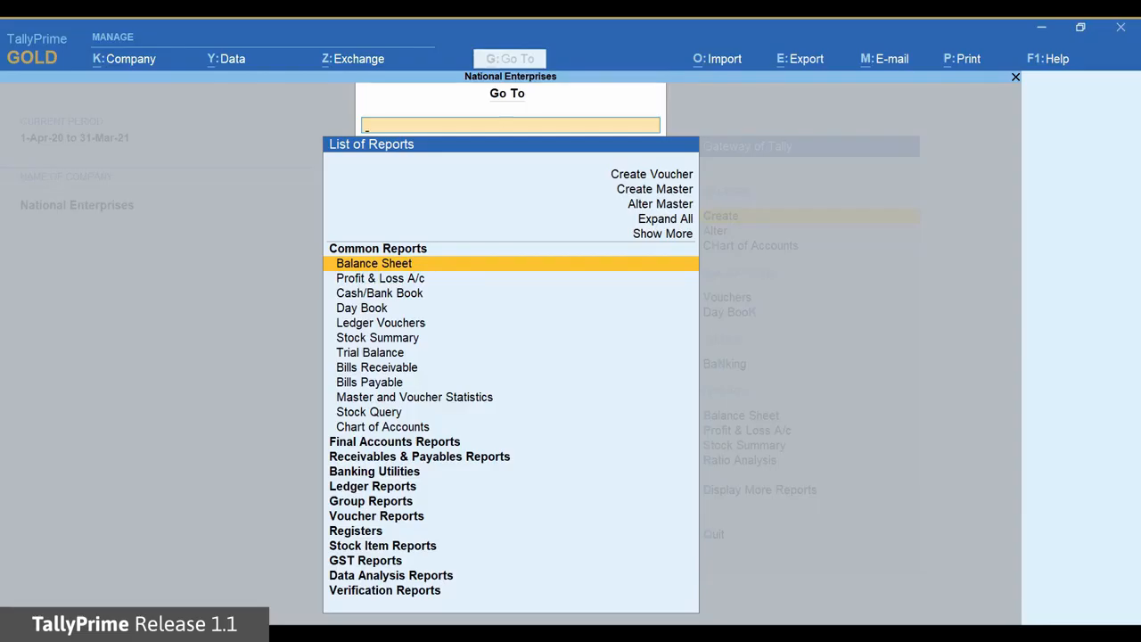
{"action": "type", "text": "e"}
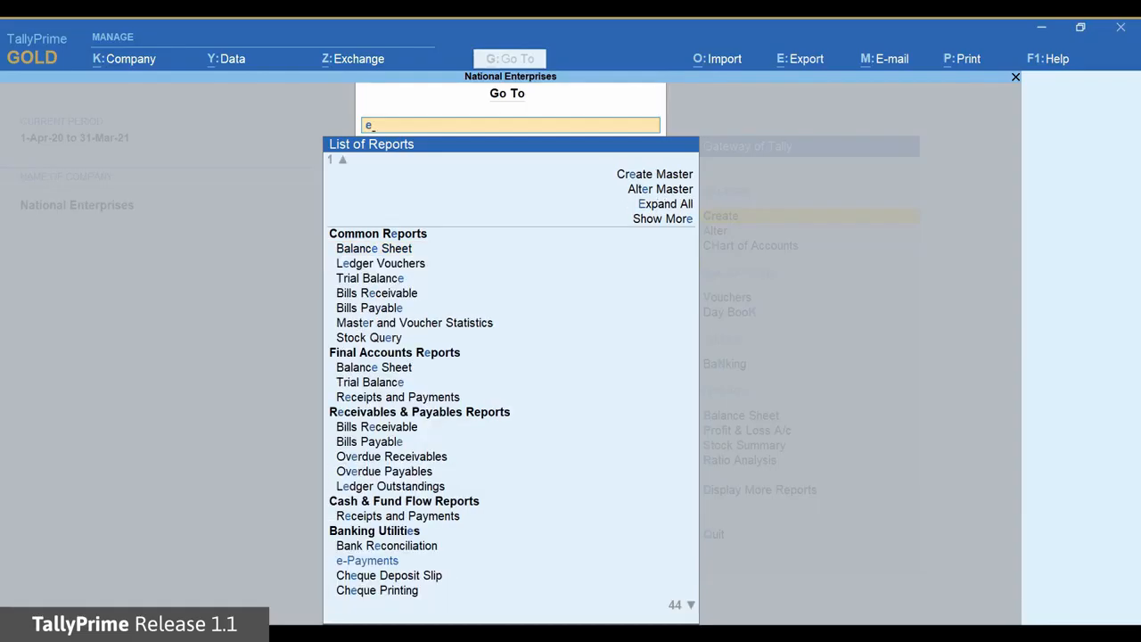
{"action": "type", "text": "-pay"}
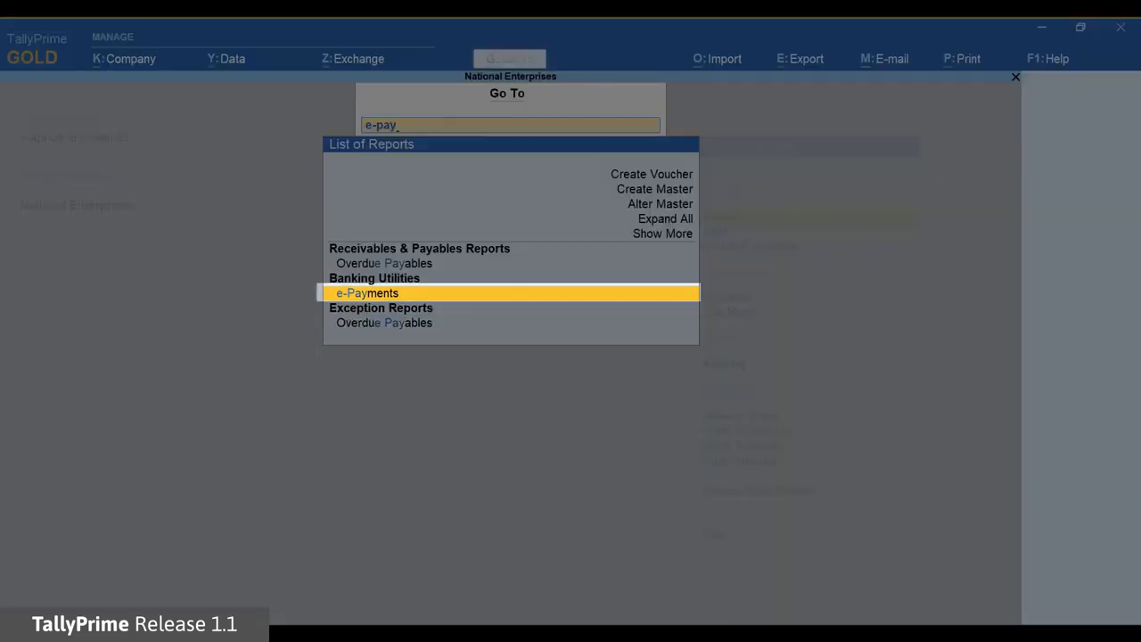
{"action": "type", "text": "ments"}
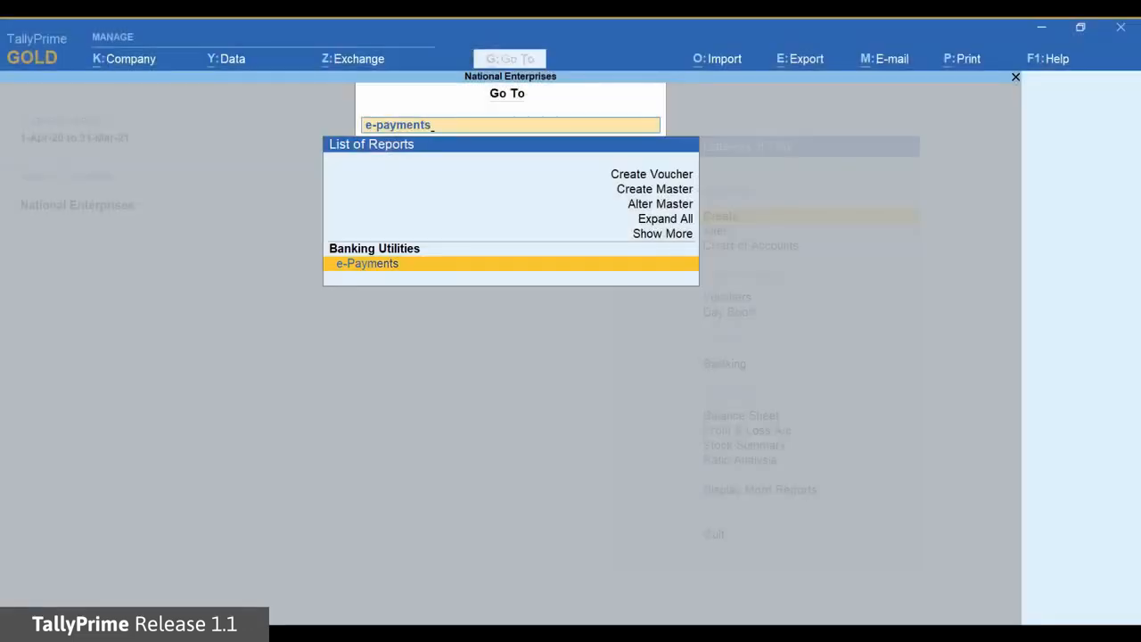
{"action": "key", "text": "Return"}
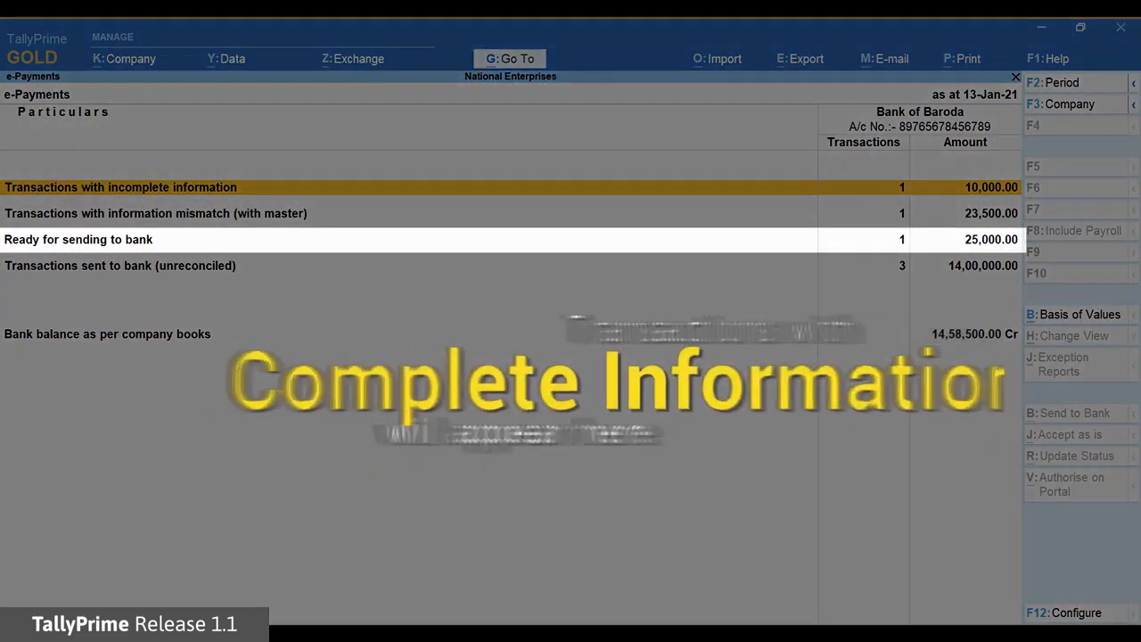
{"action": "key", "text": "Down"}
{"action": "key", "text": "Down"}
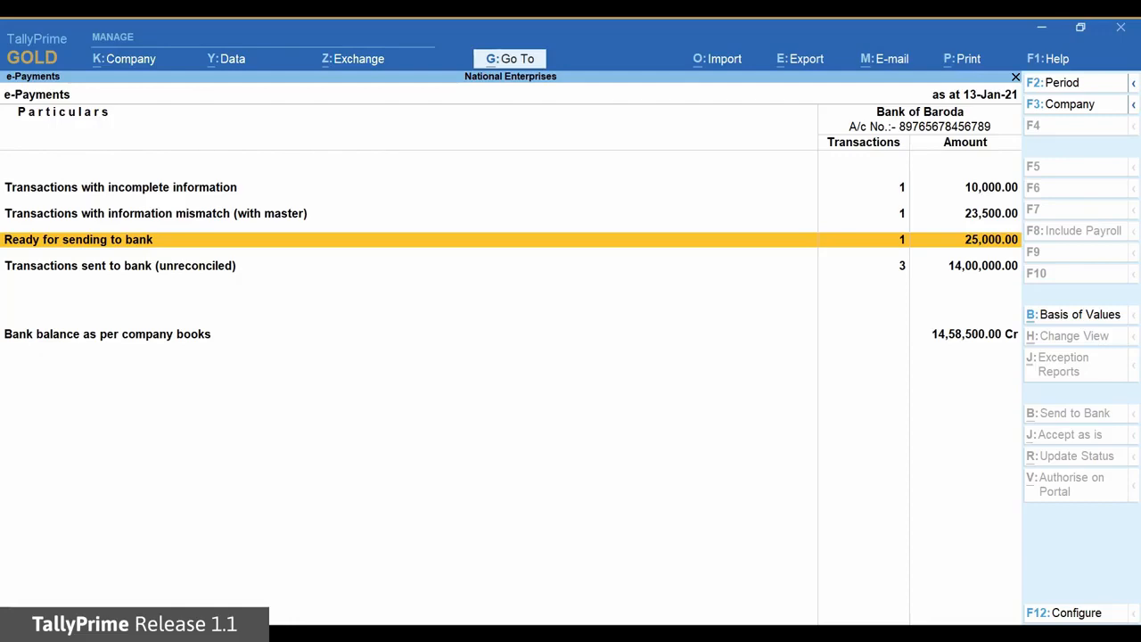
{"action": "key", "text": "Up"}
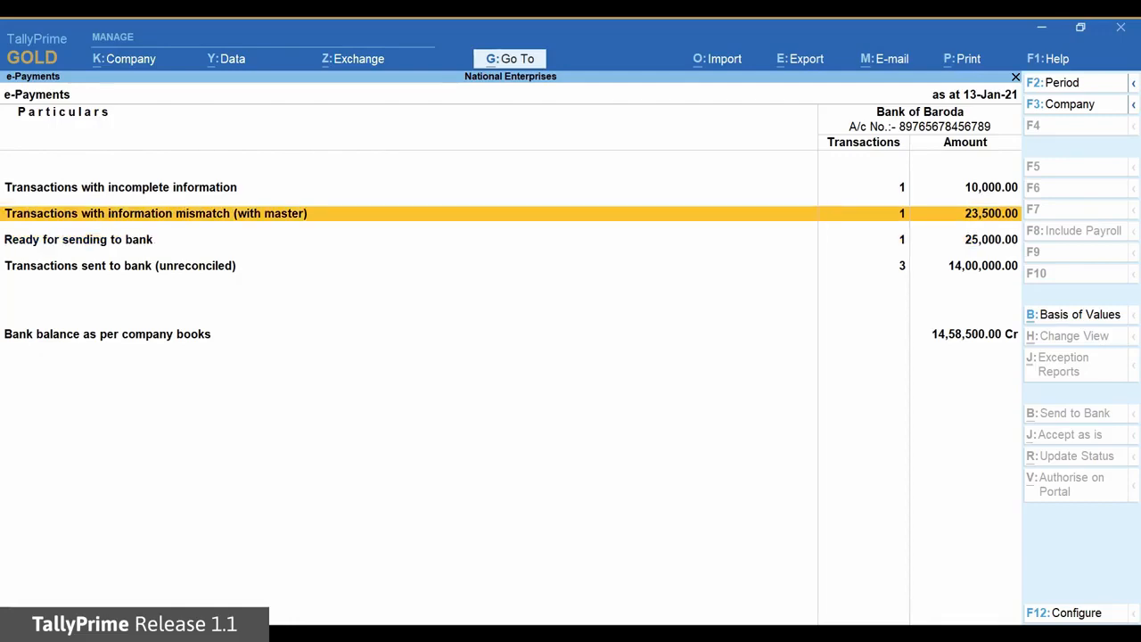
{"action": "key", "text": "Up"}
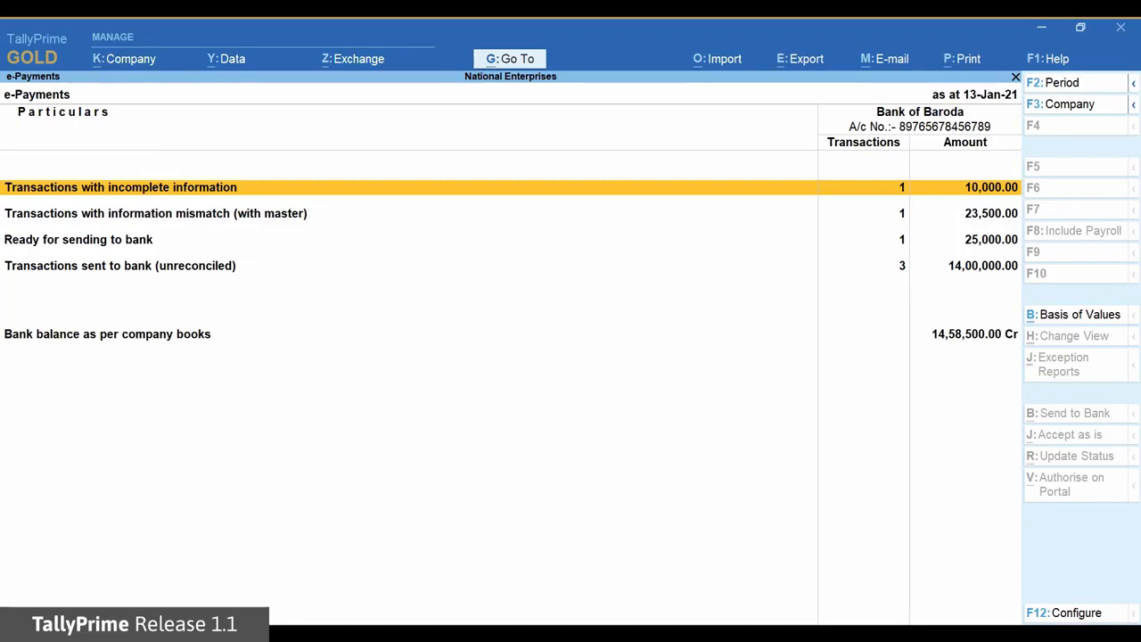
{"action": "key", "text": "Down"}
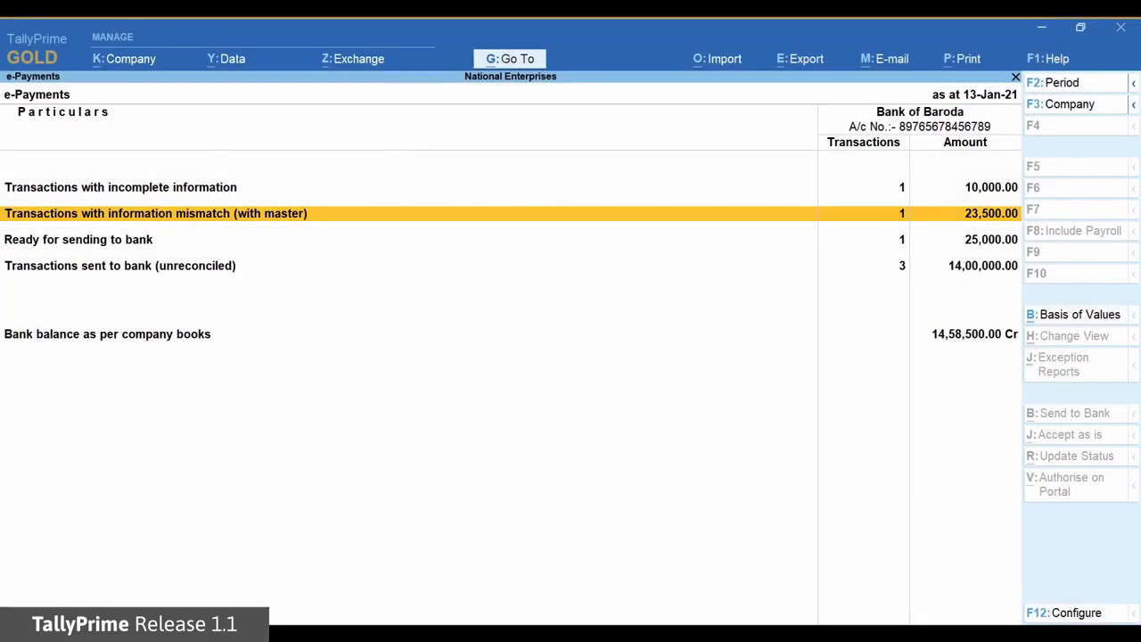
{"action": "key", "text": "Up"}
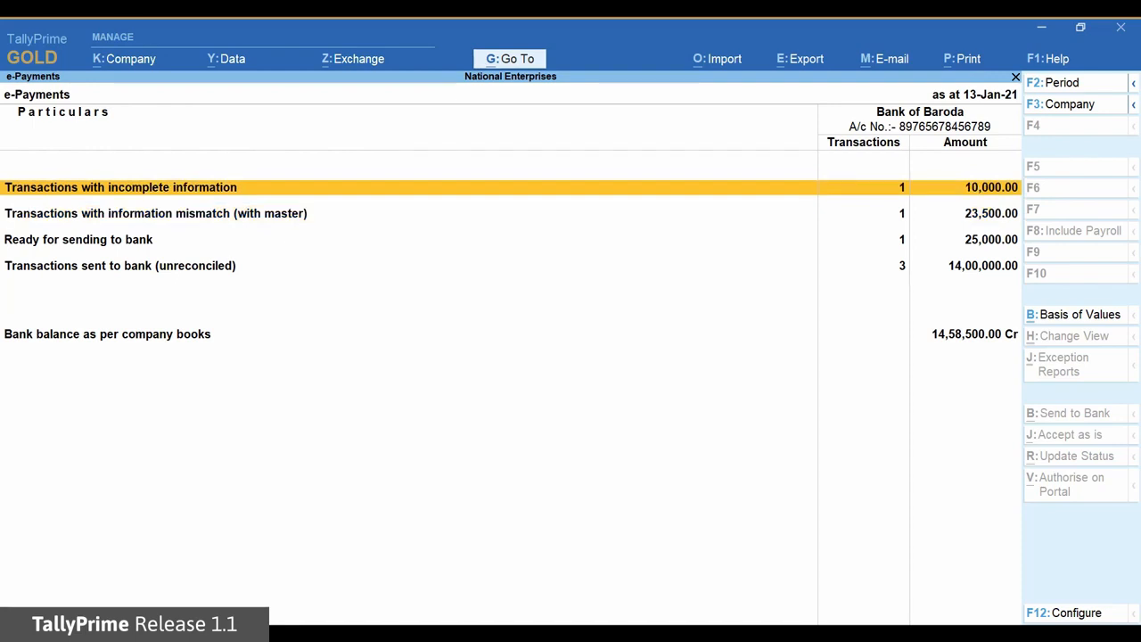
Complete the incomplete 10,000 Hindustan Suppliers payment by copying its account number and IFS code from the master, and return to the e-Payments summary
{"action": "key", "text": "Return"}
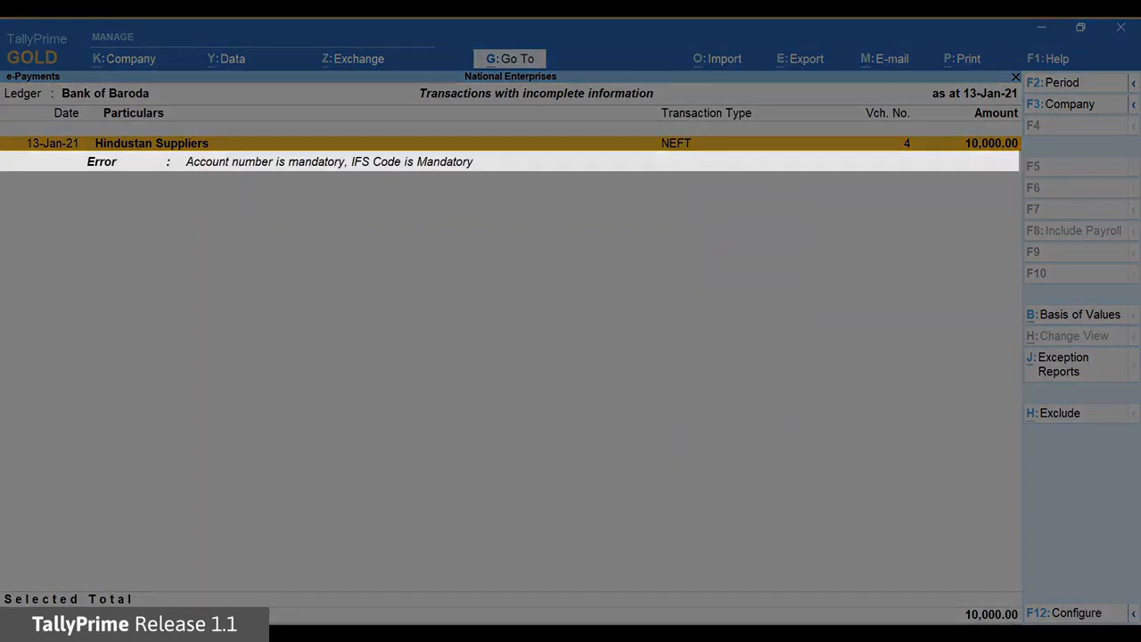
{"action": "key", "text": "Return"}
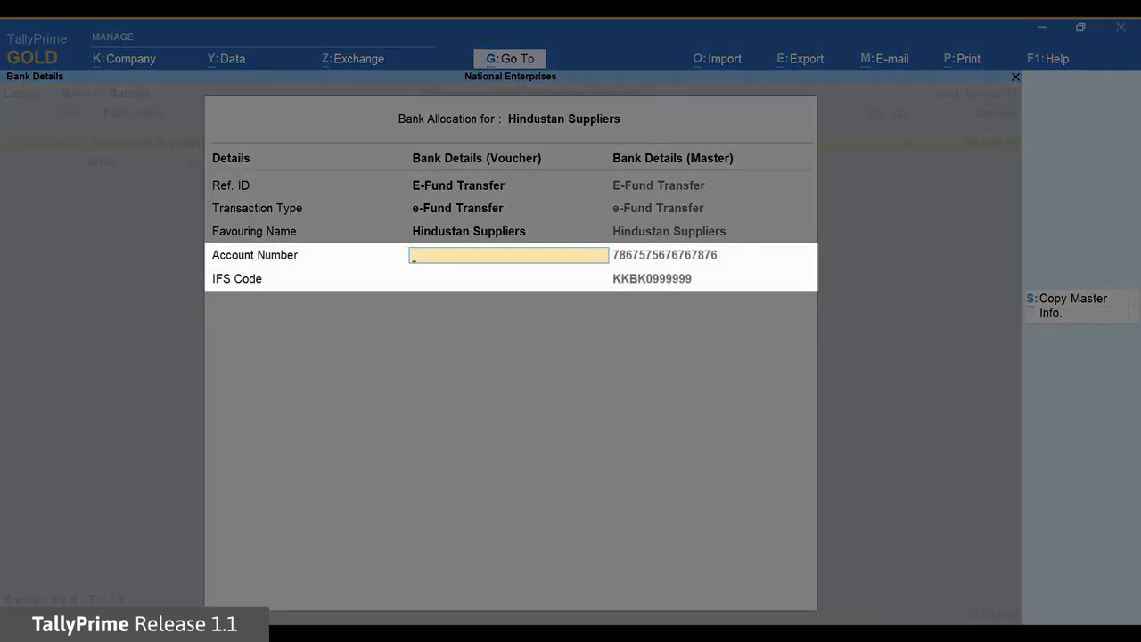
{"action": "key", "text": "alt+s"}
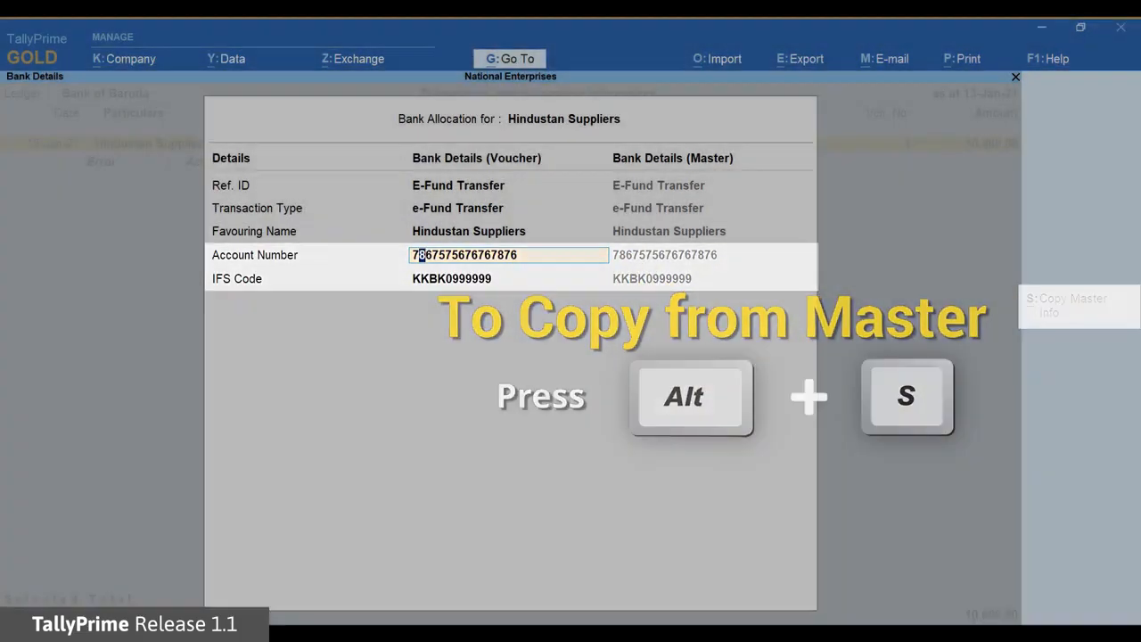
{"action": "key", "text": "Return"}
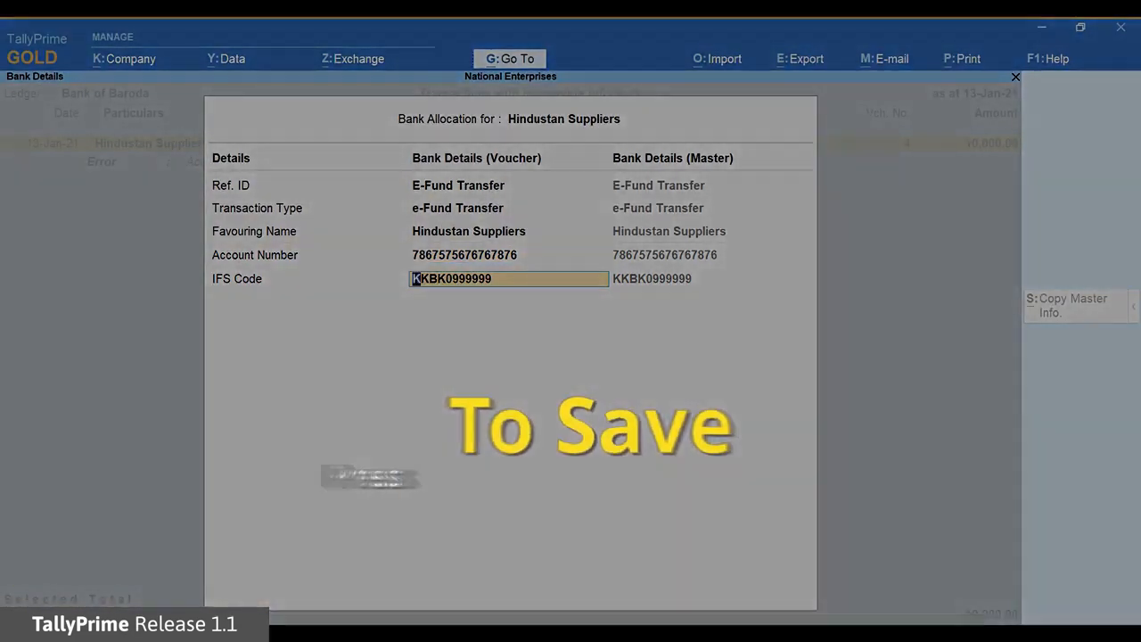
{"action": "key", "text": "Return"}
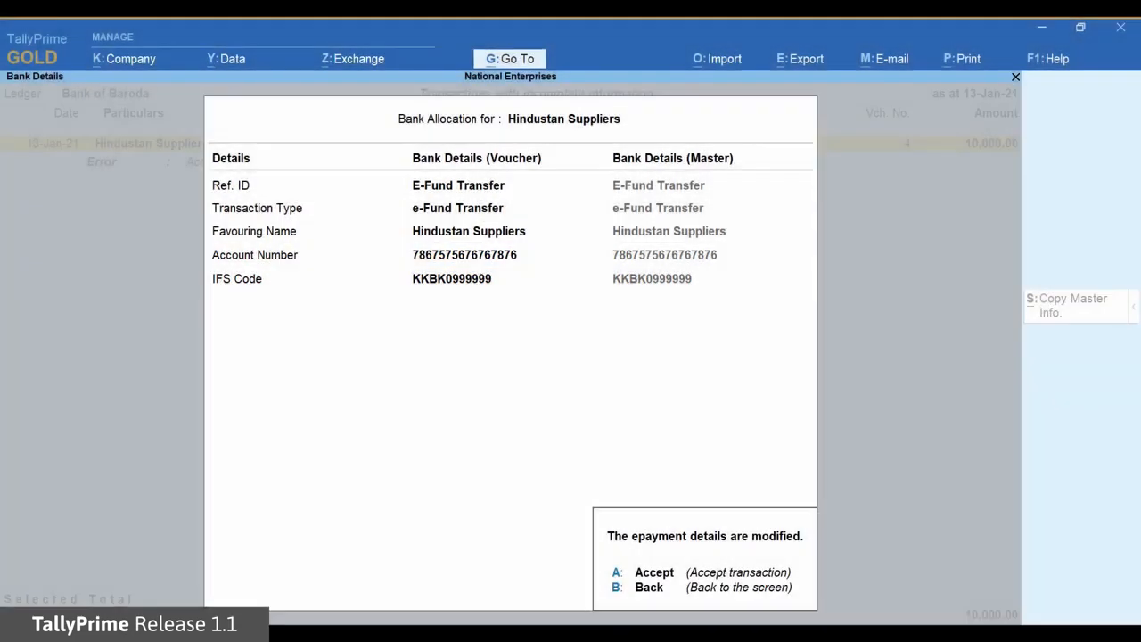
{"action": "key", "text": "ctrl+a"}
{"action": "key", "text": "Escape"}
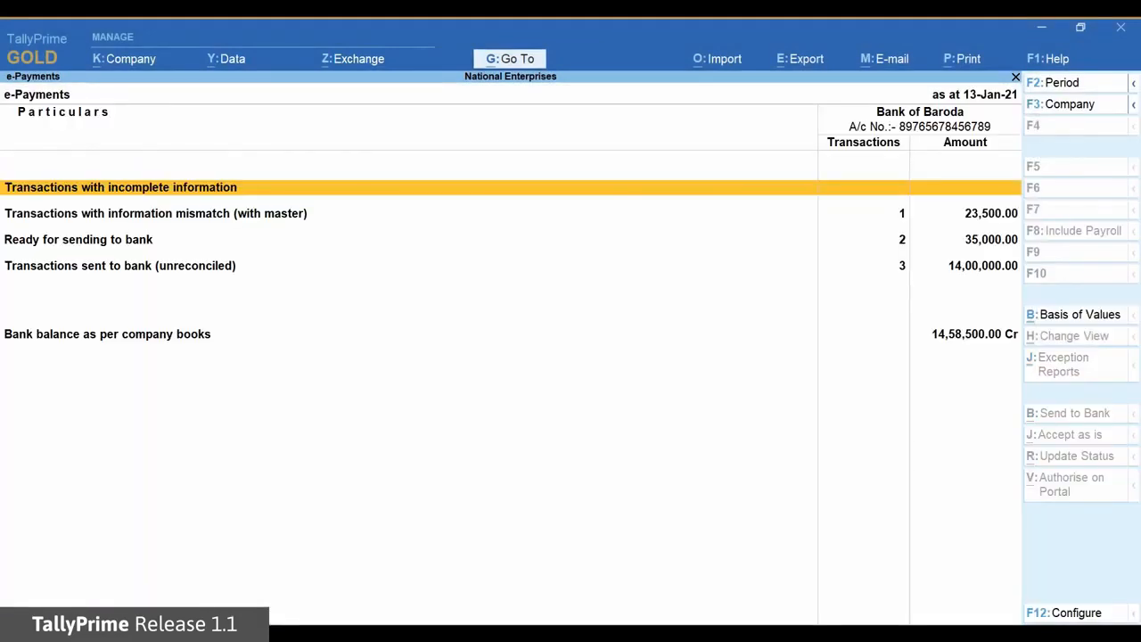
Export payment instructions for only the 25,000 Hindustan Suppliers payment among those ready for sending to bank, into D:\e-payment-files
{"action": "key", "text": "Down"}
{"action": "key", "text": "Down"}
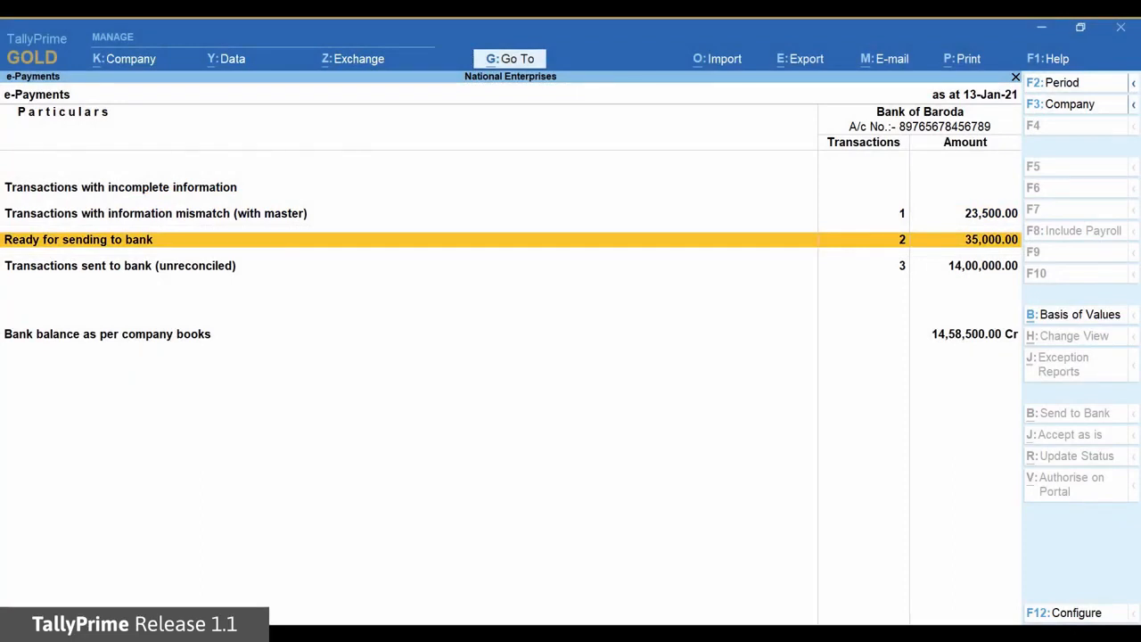
{"action": "key", "text": "Return"}
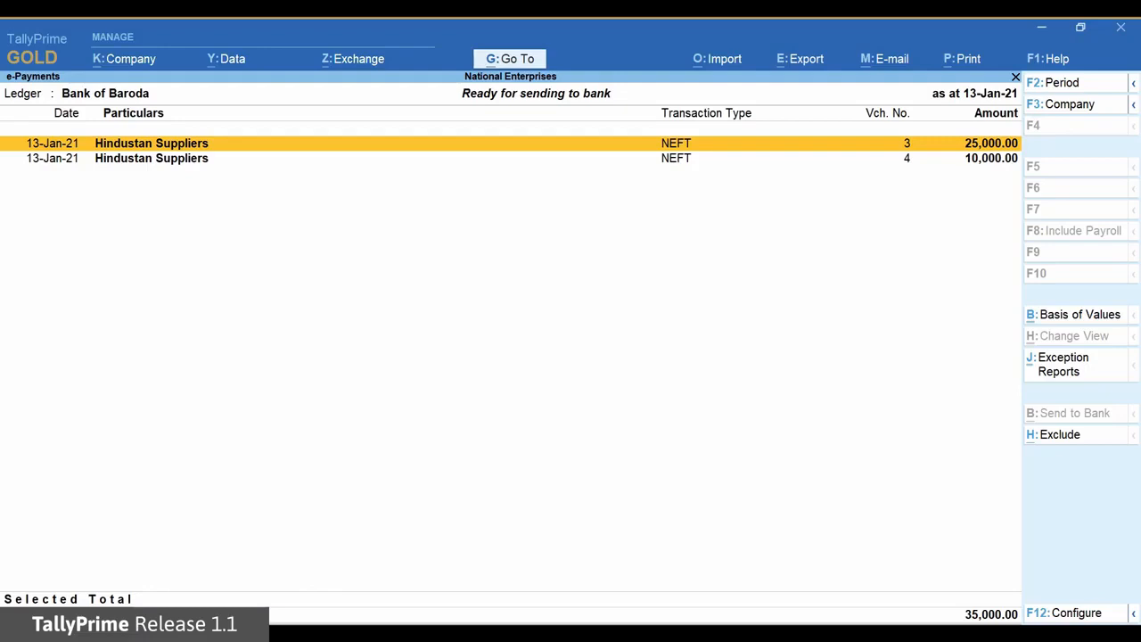
{"action": "key", "text": "space"}
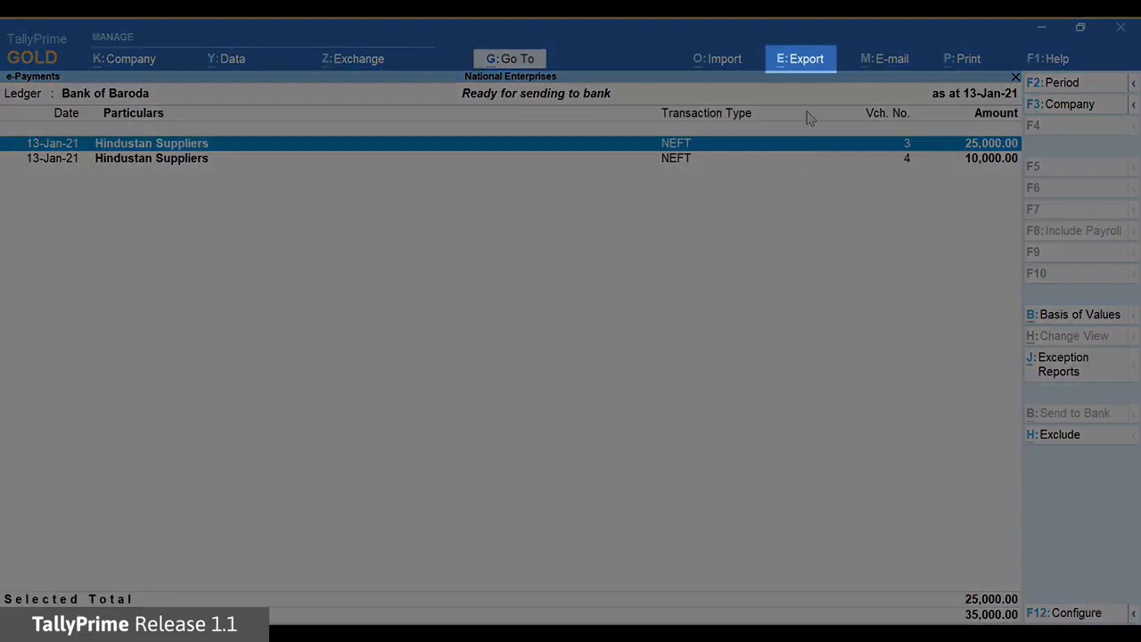
{"action": "left_click", "coordinate": [800, 60]}
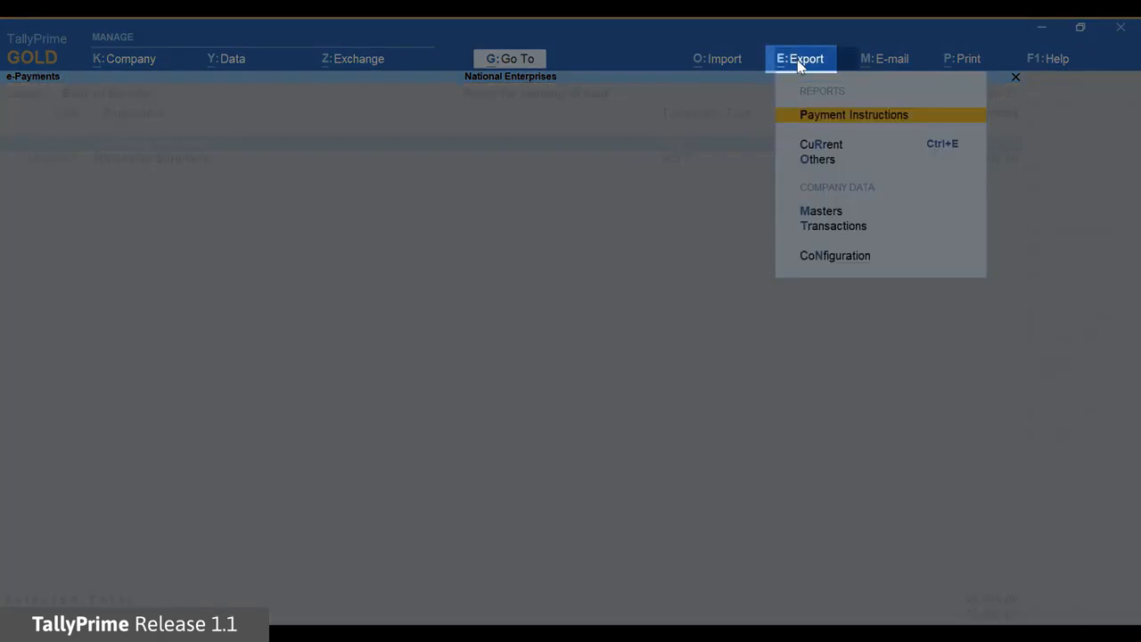
{"action": "left_click", "coordinate": [846, 116]}
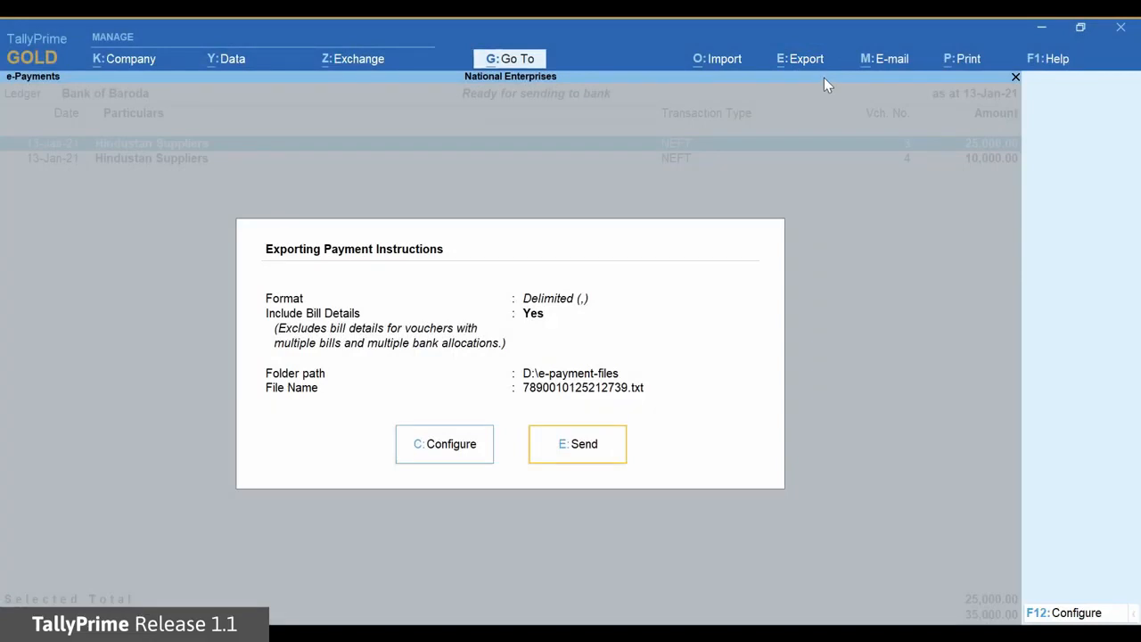
{"action": "left_click", "coordinate": [610, 462]}
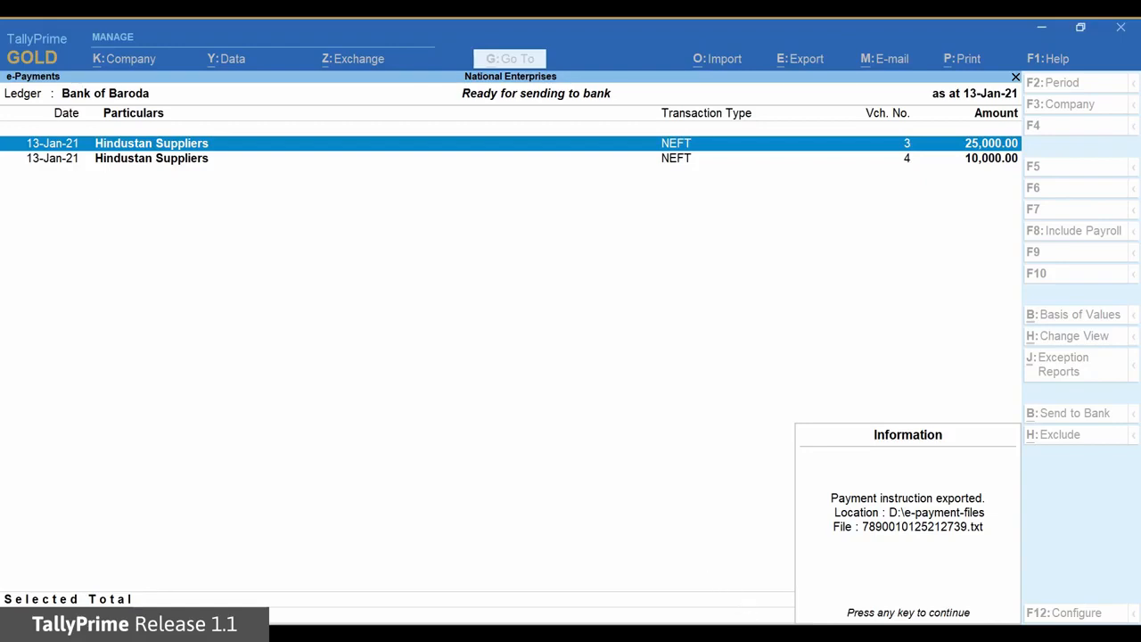
{"action": "key", "text": "Return"}
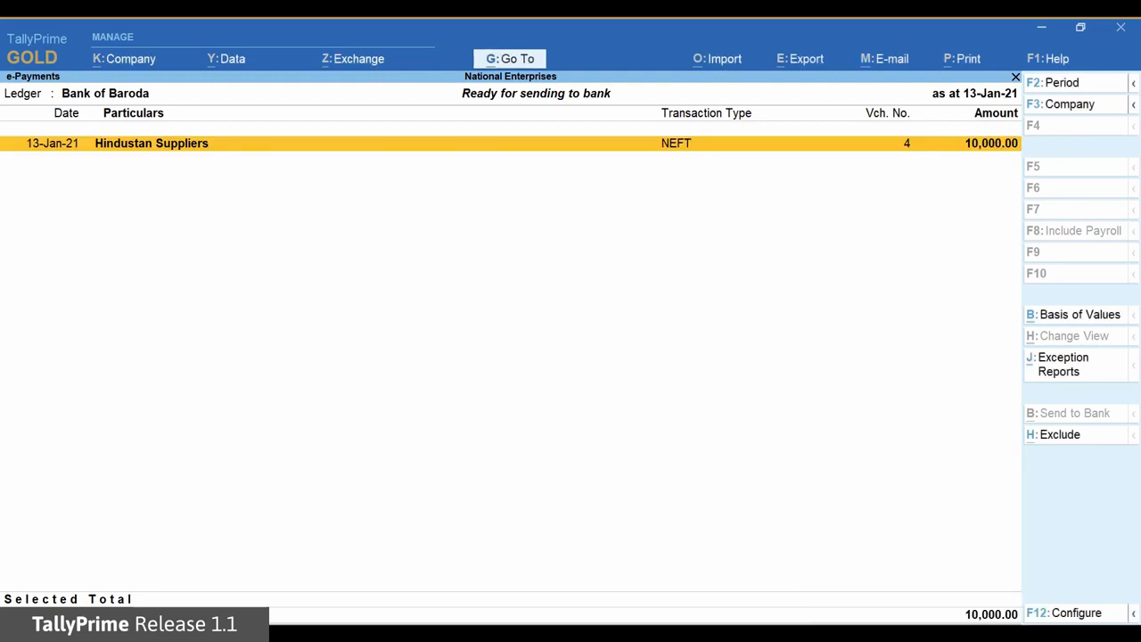
Check the exported 25,000 Hindustan Suppliers payment among the unreconciled transactions sent to bank
{"action": "key", "text": "Escape"}
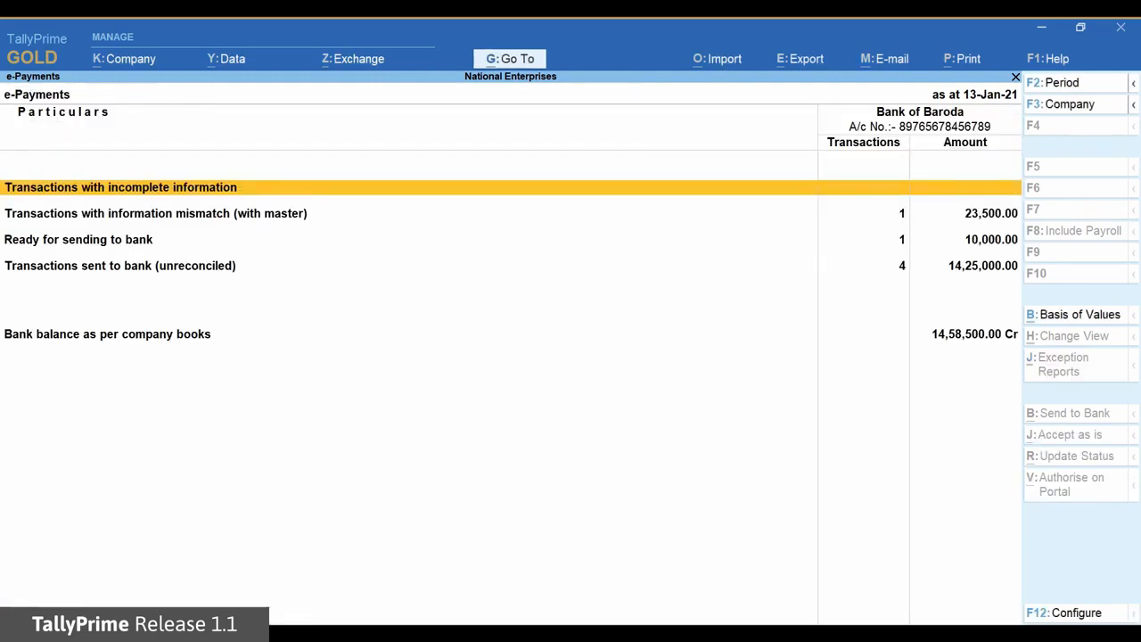
{"action": "key", "text": "Down"}
{"action": "key", "text": "Down"}
{"action": "key", "text": "Down"}
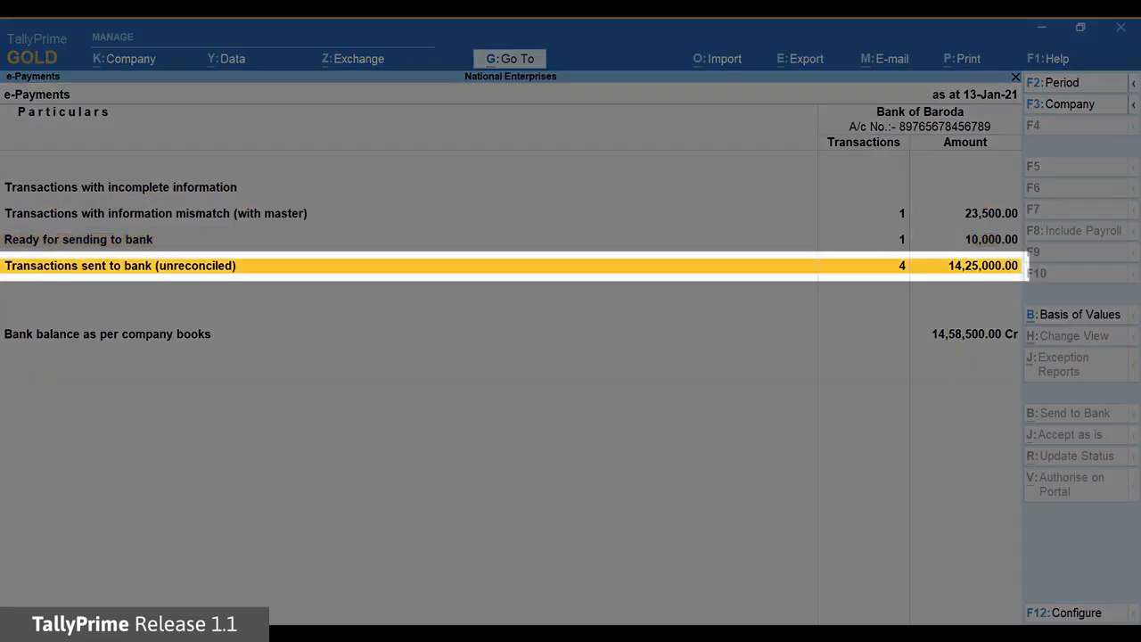
{"action": "key", "text": "Return"}
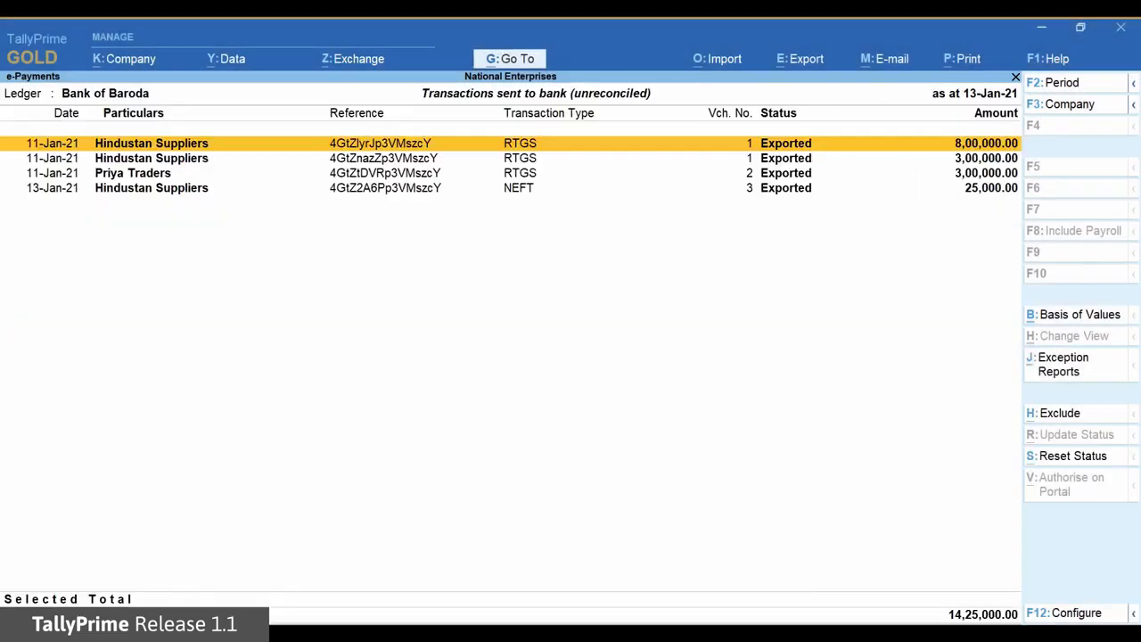
{"action": "key", "text": "Down"}
{"action": "key", "text": "Down"}
{"action": "key", "text": "Down"}
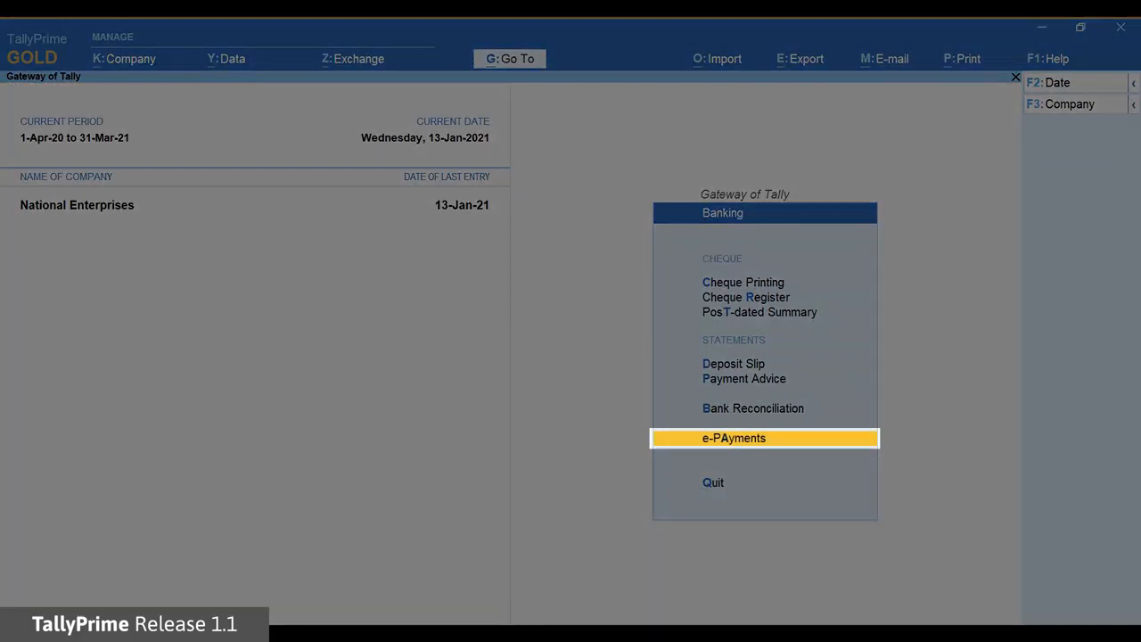
Reopen the e-Payments report from Banking and display the details of Transactions sent to bank (unreconciled)
{"action": "key", "text": "Return"}
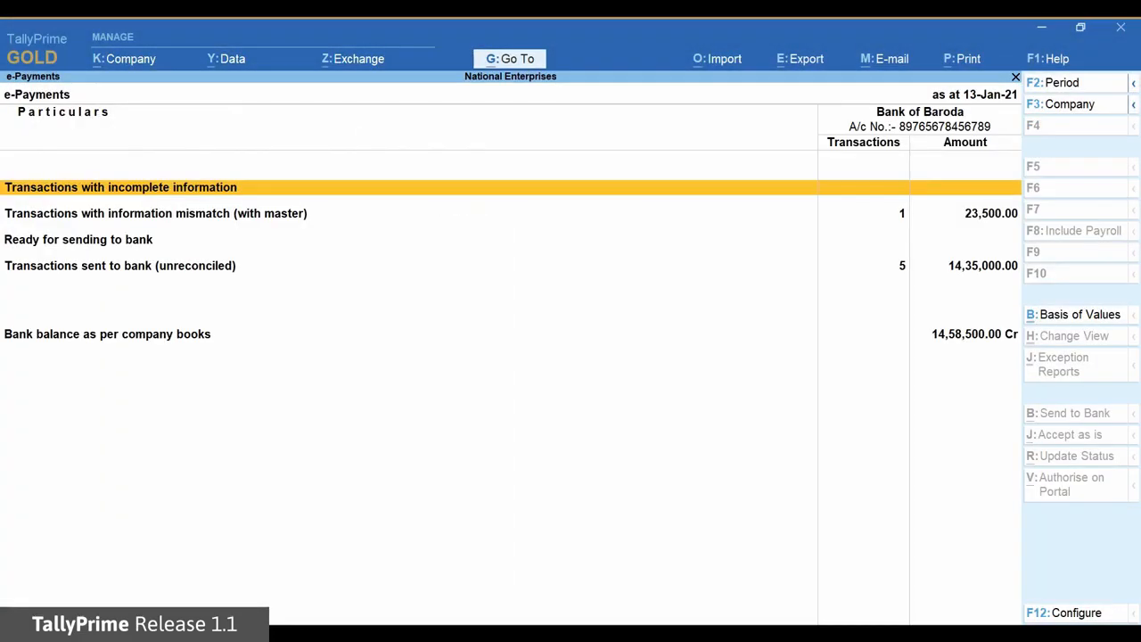
{"action": "key", "text": "Down"}
{"action": "key", "text": "Down"}
{"action": "key", "text": "Down"}
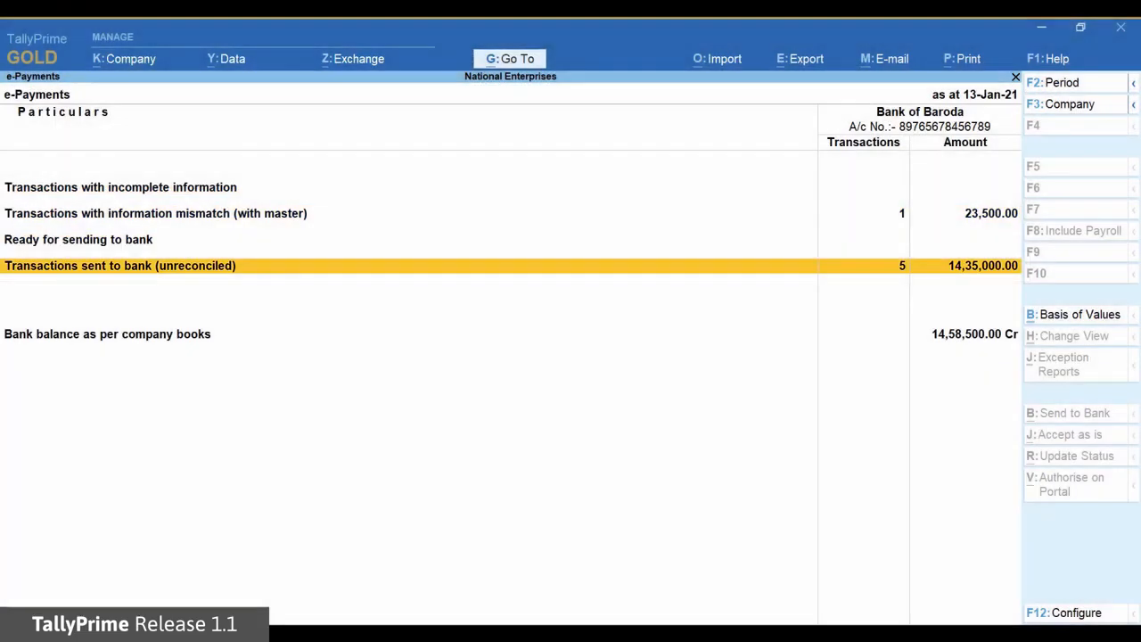
{"action": "key", "text": "Return"}
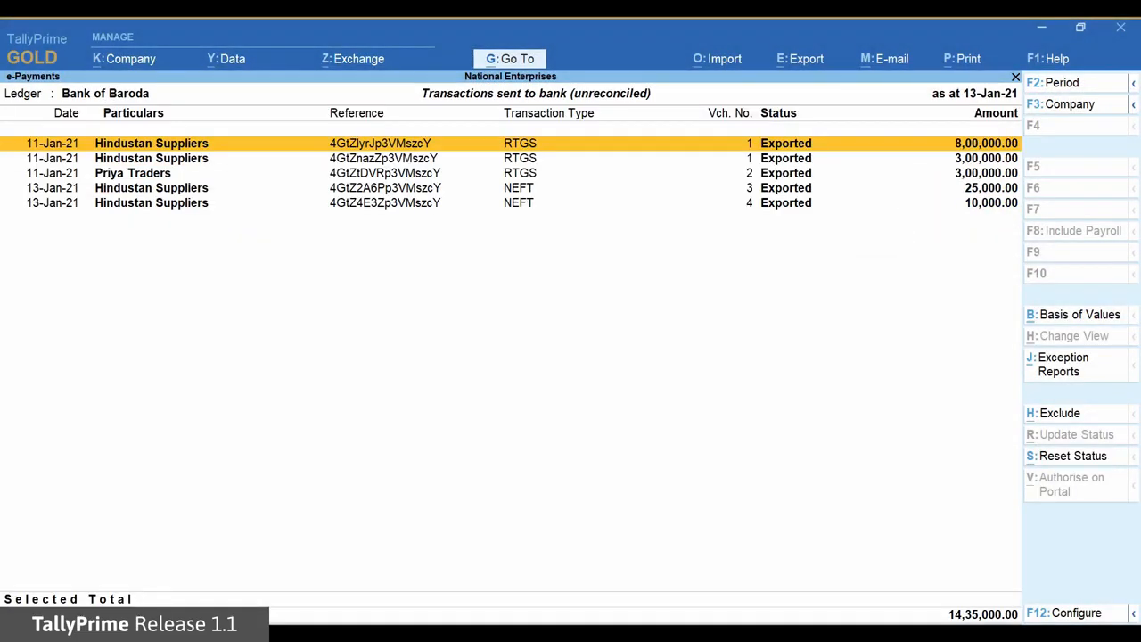
Import the intermediate file "Payments Transaction Report702 - original.csv" from D:\e-payment-files and approve updating the bank dates
{"action": "left_click", "coordinate": [743, 58]}
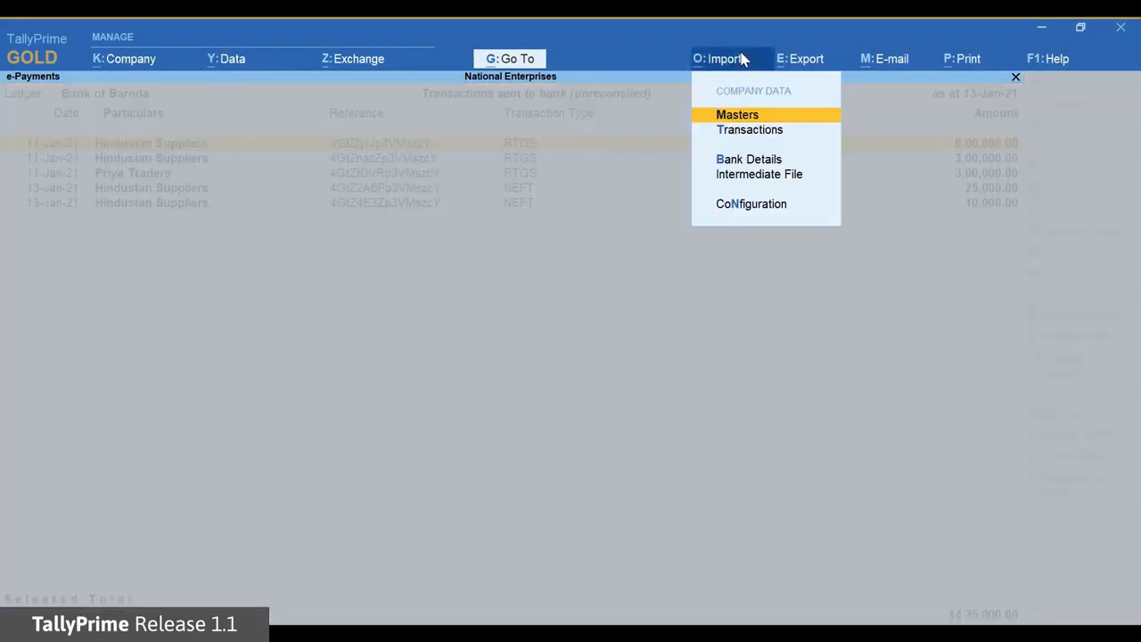
{"action": "key", "text": "Down"}
{"action": "key", "text": "Down"}
{"action": "key", "text": "Down"}
{"action": "key", "text": "Return"}
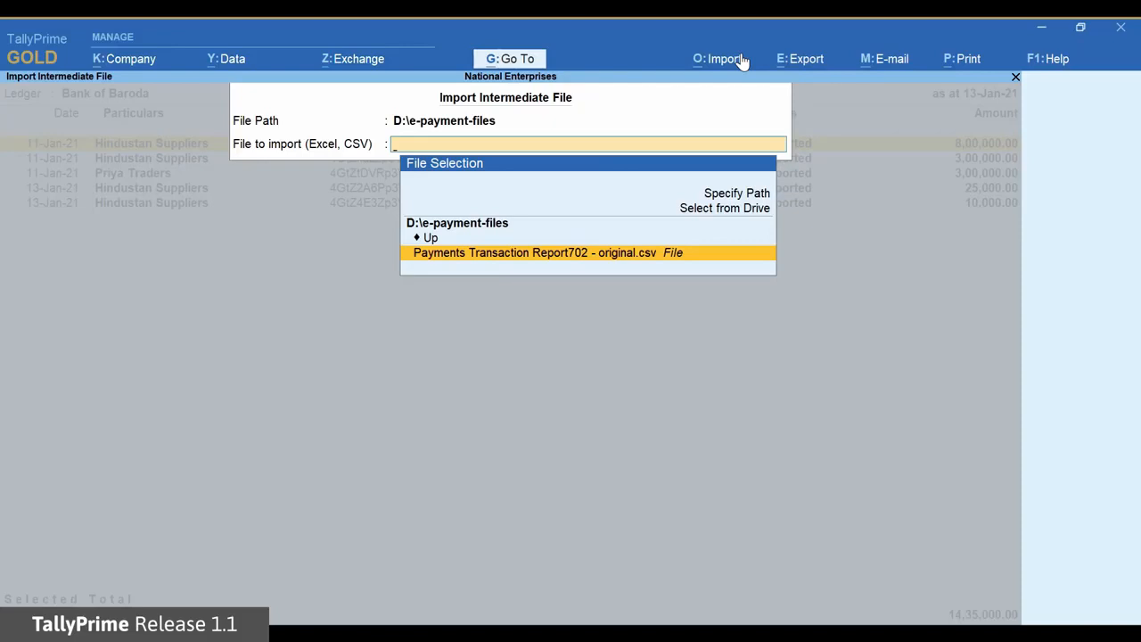
{"action": "key", "text": "Return"}
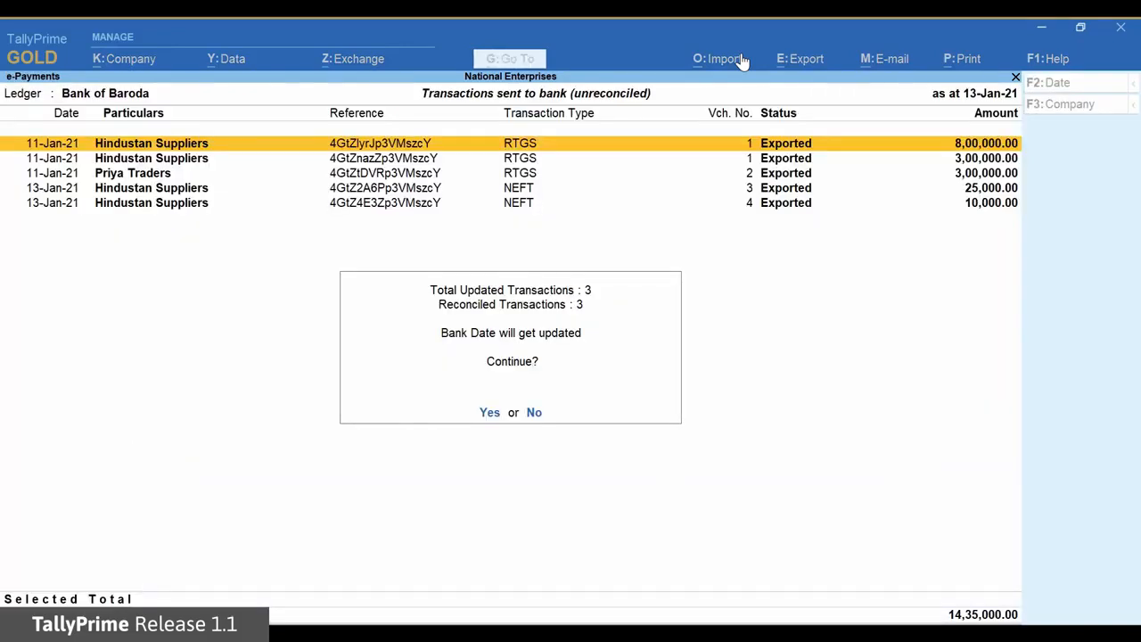
{"action": "left_click", "coordinate": [492, 414]}
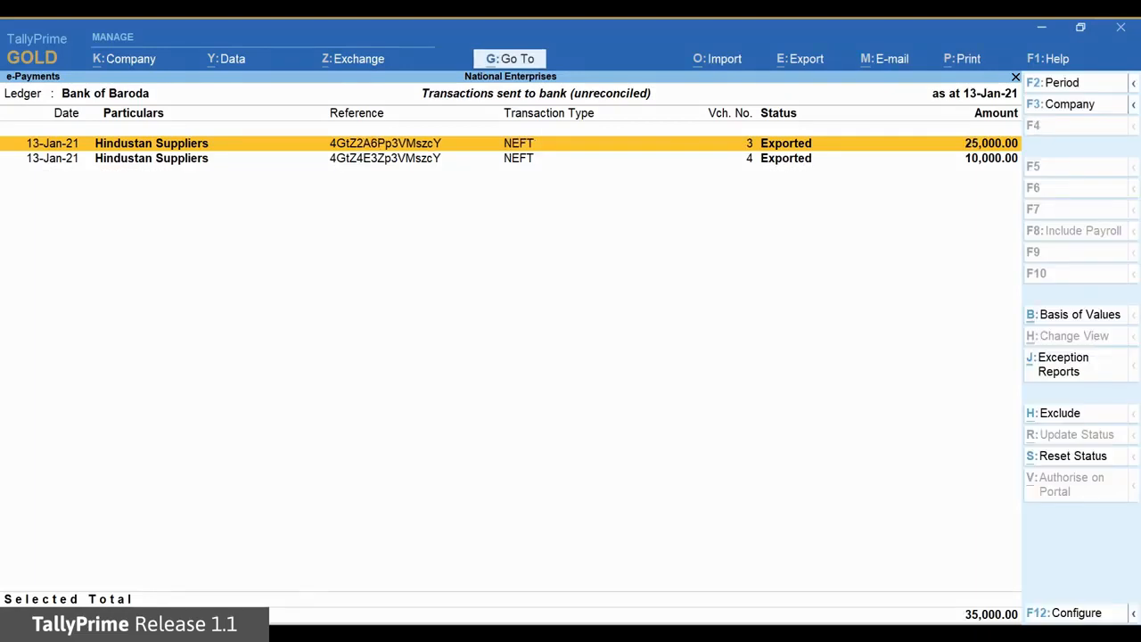